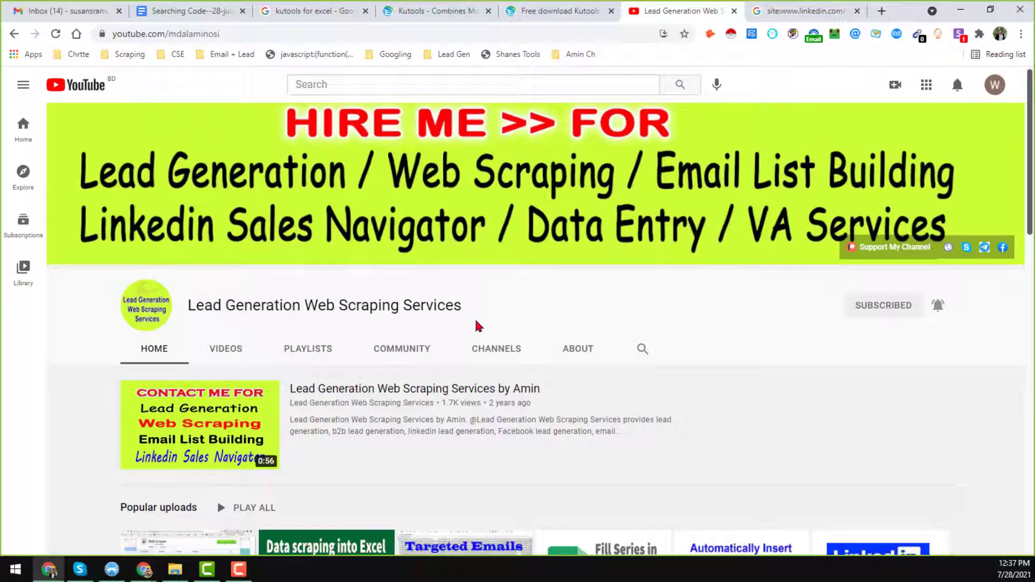
Scroll up and down through the page to review its contents.
{"action": "scroll", "coordinate": [477, 326], "scroll_direction": "down", "scroll_amount": 5}
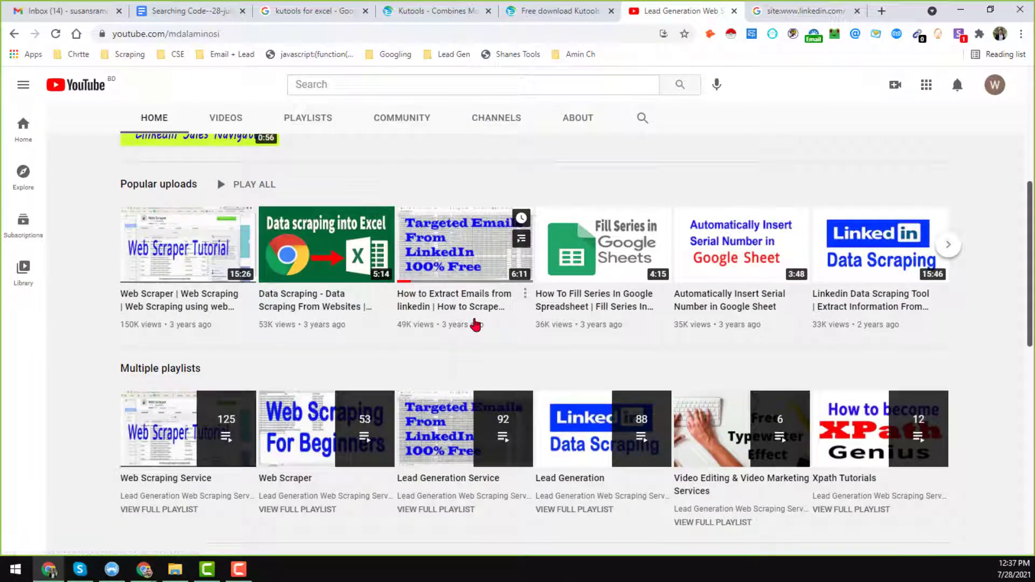
{"action": "scroll", "coordinate": [476, 324], "scroll_direction": "down", "scroll_amount": 2}
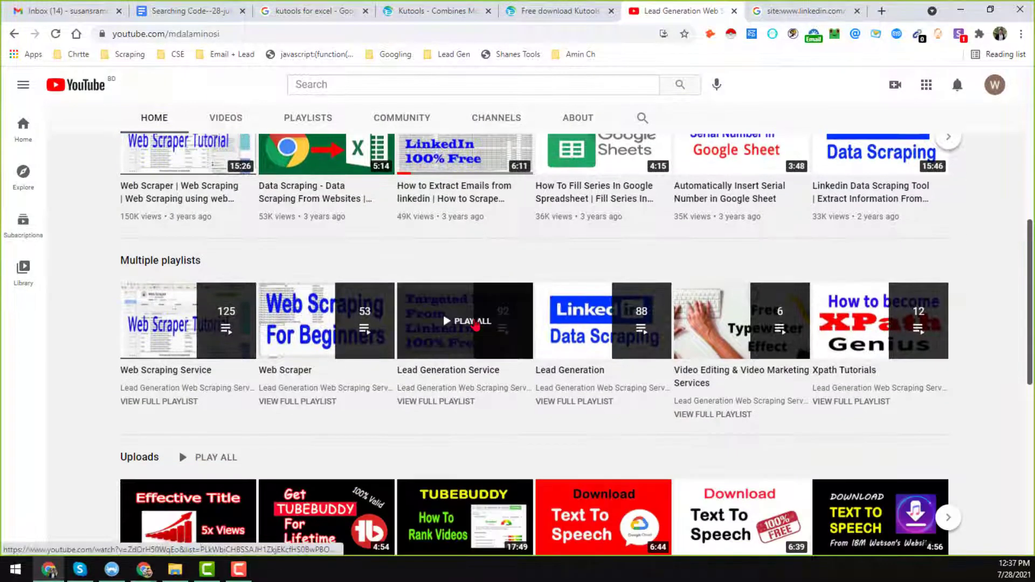
{"action": "scroll", "coordinate": [475, 324], "scroll_direction": "down", "scroll_amount": 2}
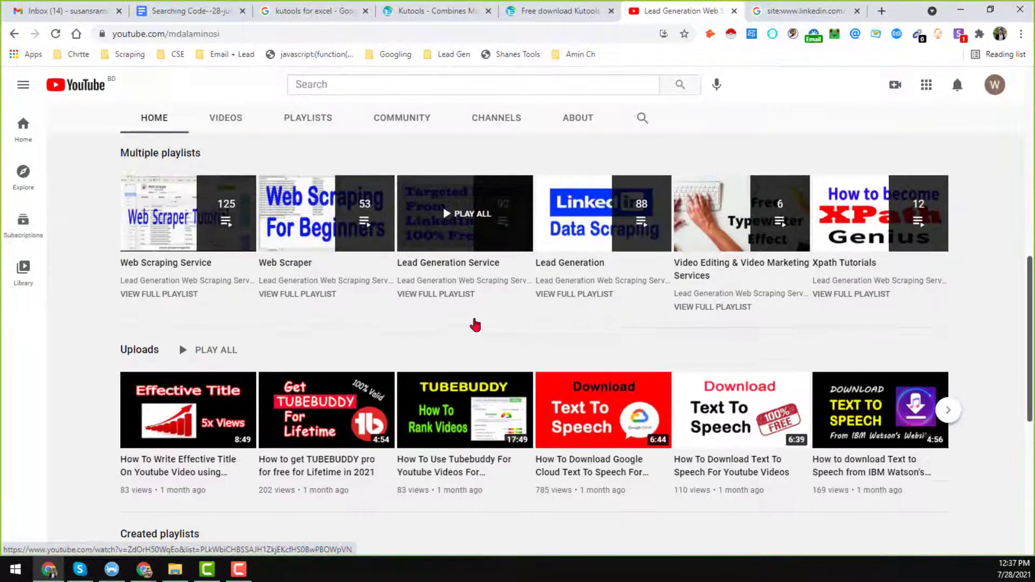
{"action": "scroll", "coordinate": [476, 324], "scroll_direction": "up", "scroll_amount": 10}
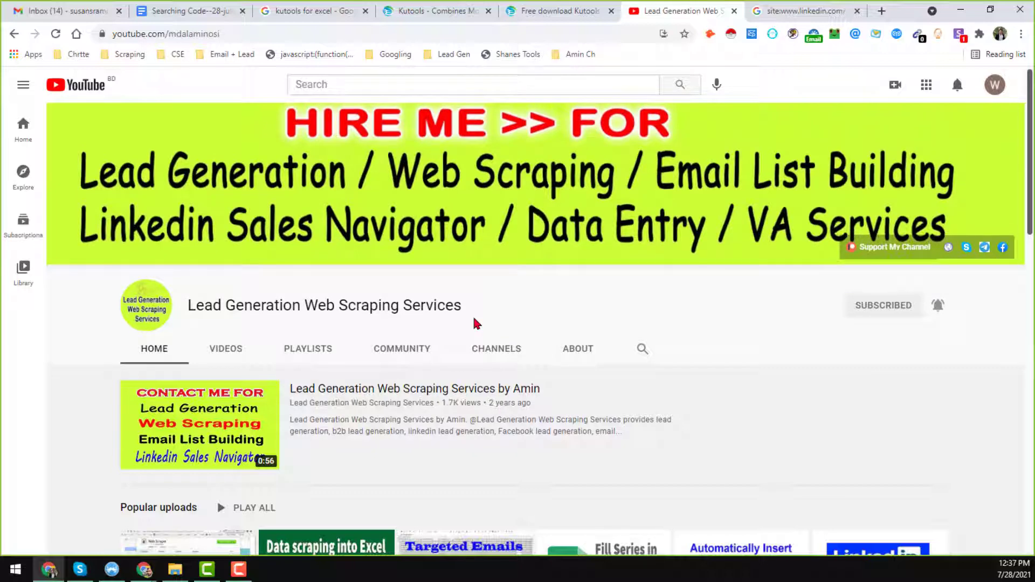
{"action": "scroll", "coordinate": [476, 324], "scroll_direction": "down", "scroll_amount": 4}
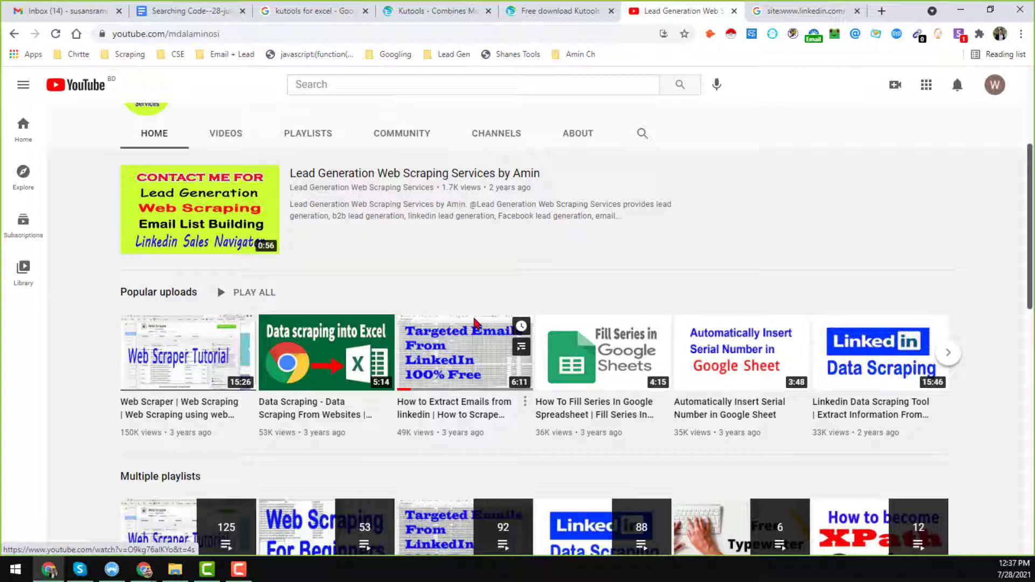
{"action": "scroll", "coordinate": [475, 324], "scroll_direction": "down", "scroll_amount": 8}
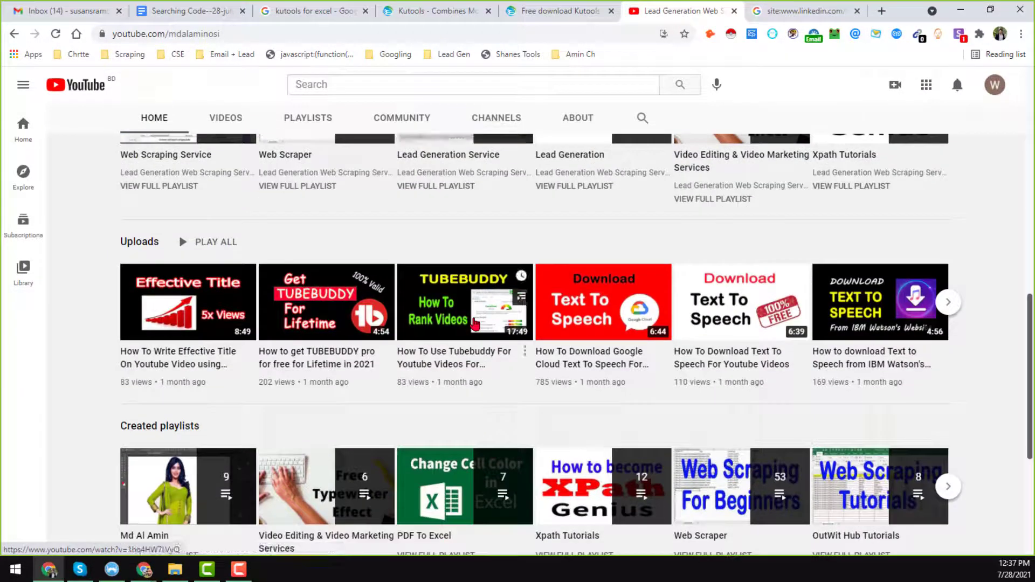
{"action": "scroll", "coordinate": [474, 323], "scroll_direction": "up", "scroll_amount": 12}
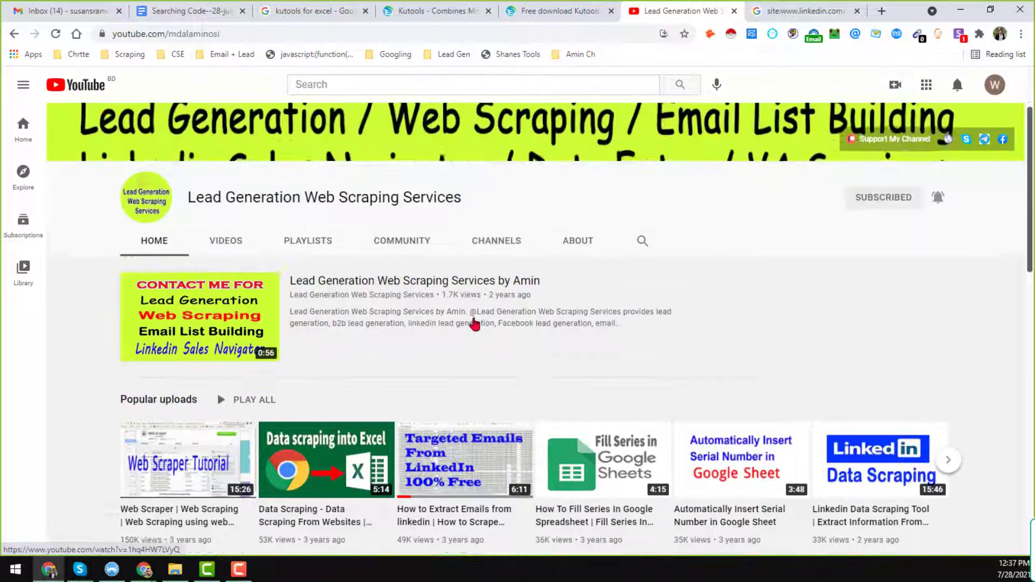
{"action": "scroll", "coordinate": [474, 324], "scroll_direction": "up", "scroll_amount": 2}
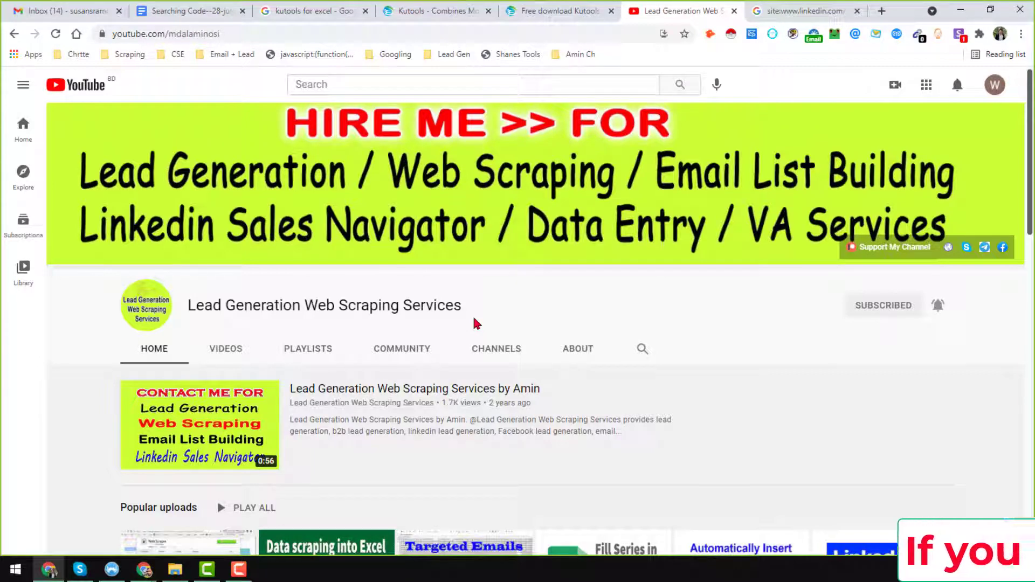
{"action": "scroll", "coordinate": [474, 324], "scroll_direction": "down", "scroll_amount": 6}
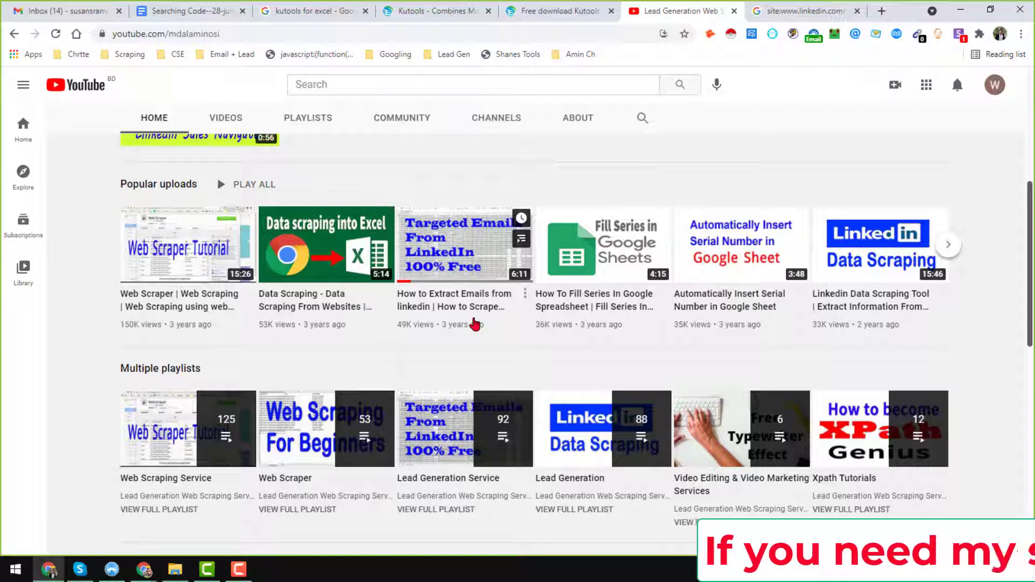
{"action": "scroll", "coordinate": [474, 323], "scroll_direction": "down", "scroll_amount": 2}
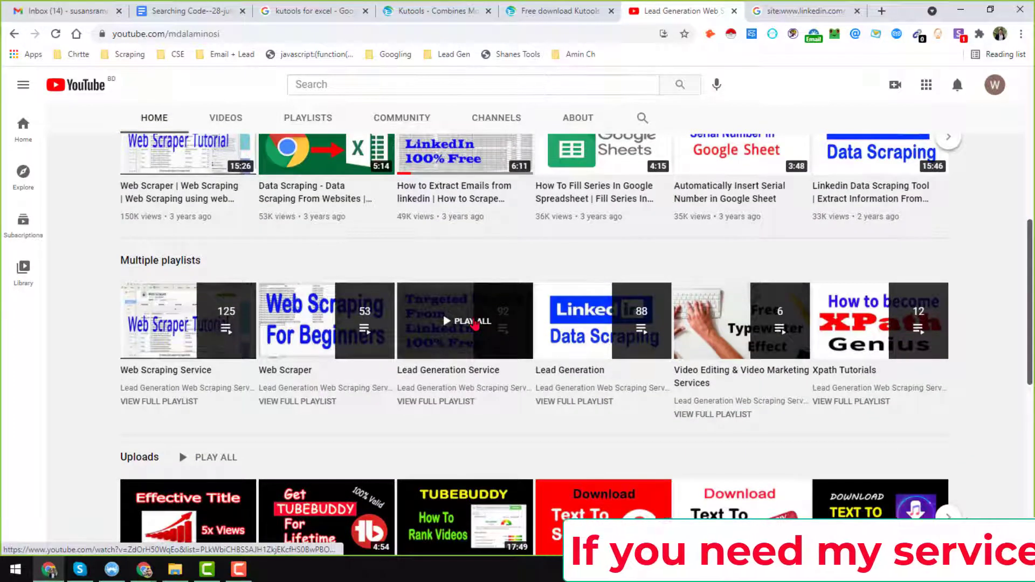
{"action": "scroll", "coordinate": [474, 324], "scroll_direction": "up", "scroll_amount": 8}
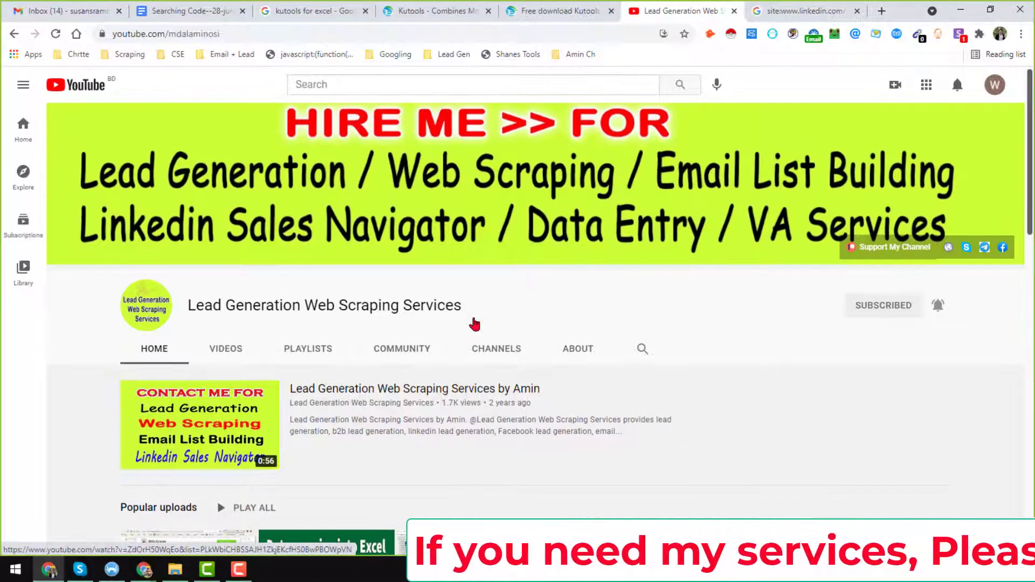
{"action": "scroll", "coordinate": [573, 294], "scroll_direction": "down", "scroll_amount": 4}
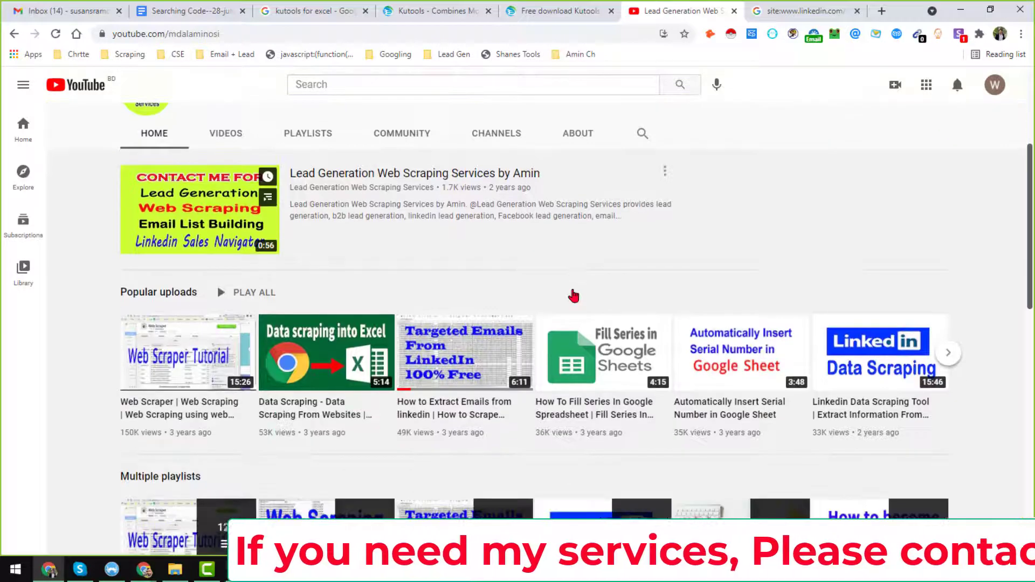
{"action": "scroll", "coordinate": [574, 296], "scroll_direction": "down", "scroll_amount": 4}
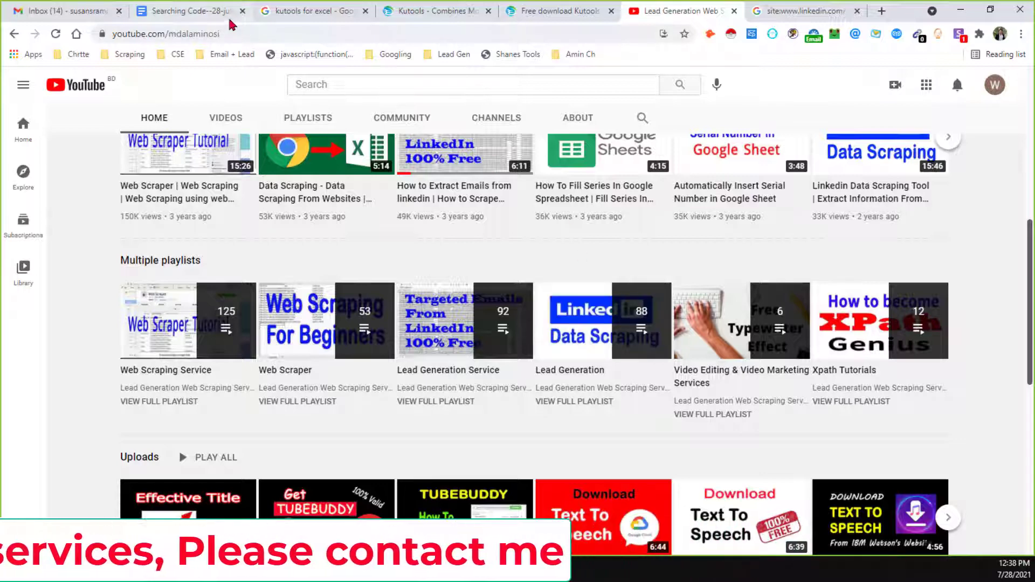
Show the Searching Code--28-july-21 search query, then switch to the Kutools - Combines page.
{"action": "left_click", "coordinate": [205, 12]}
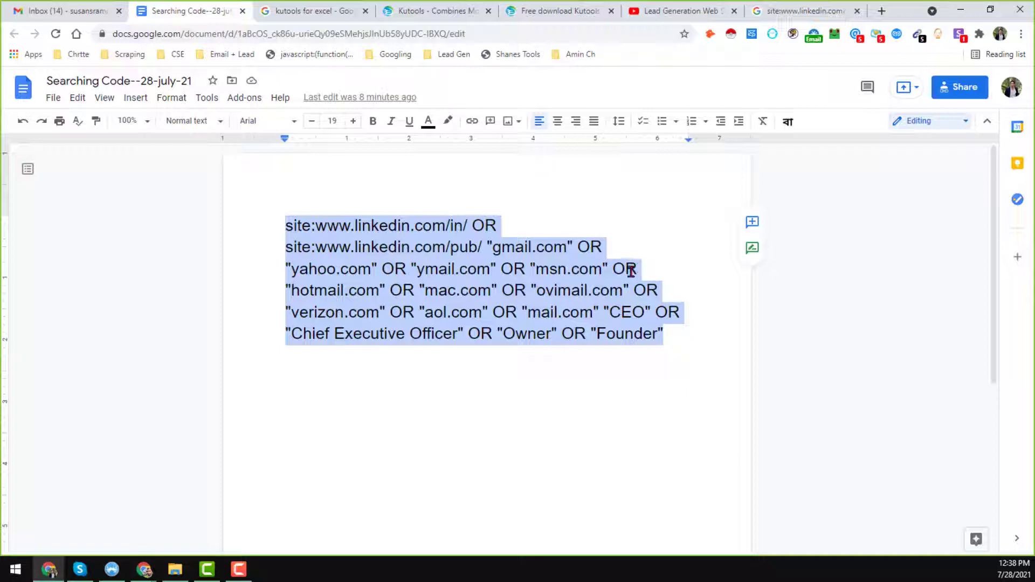
{"action": "left_click", "coordinate": [450, 11]}
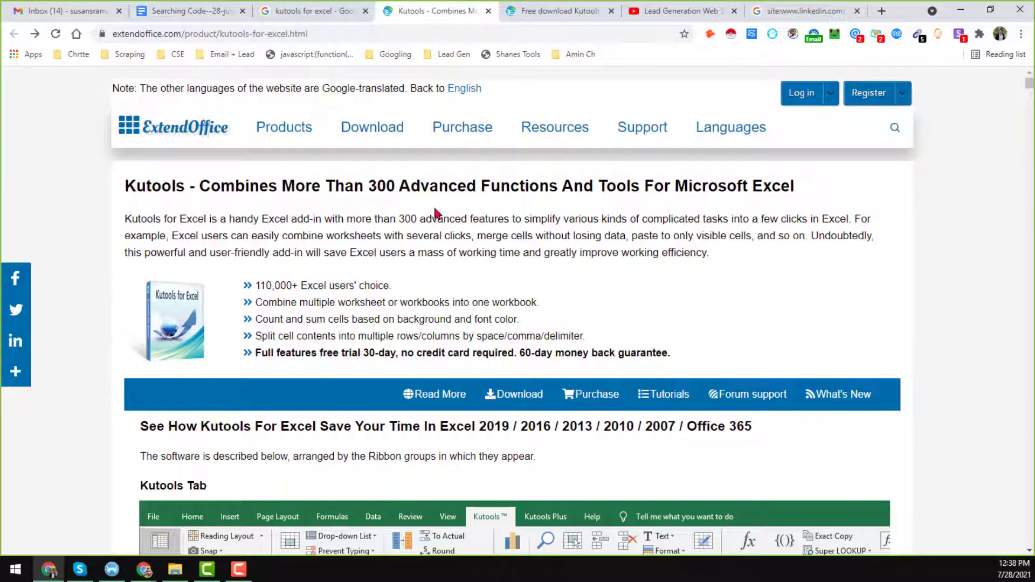
Highlight '300' and 'Functions And Tools' in the Kutools for Excel page heading.
{"action": "left_click_drag", "start_coordinate": [368, 185], "coordinate": [402, 191]}
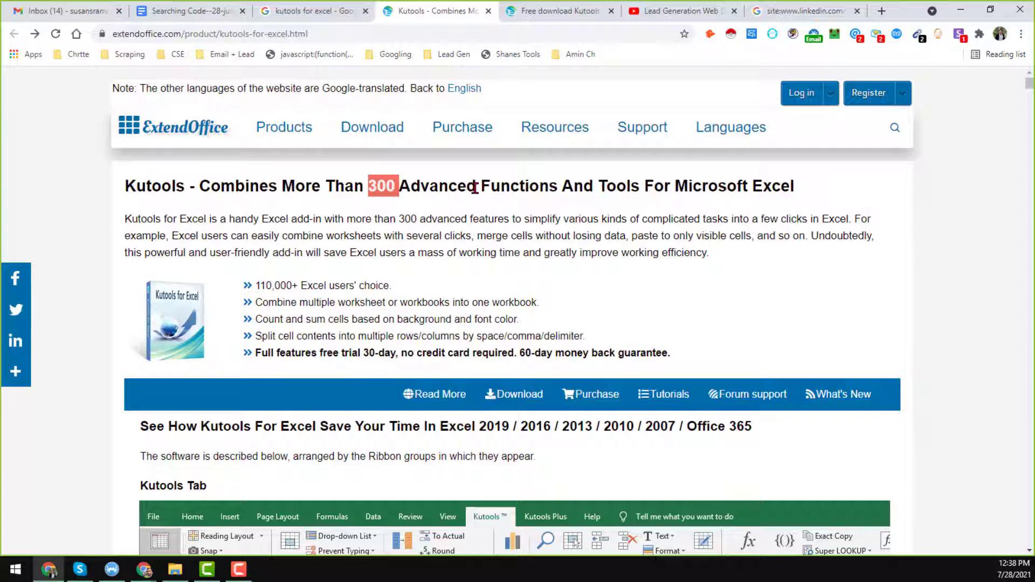
{"action": "left_click_drag", "start_coordinate": [475, 186], "coordinate": [606, 209]}
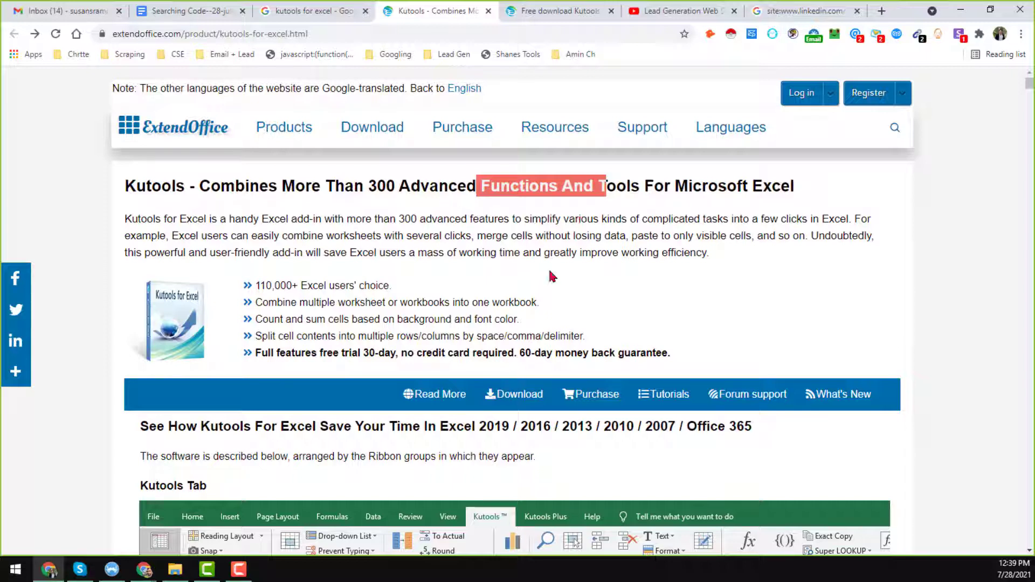
{"action": "mouse_move", "coordinate": [367, 138]}
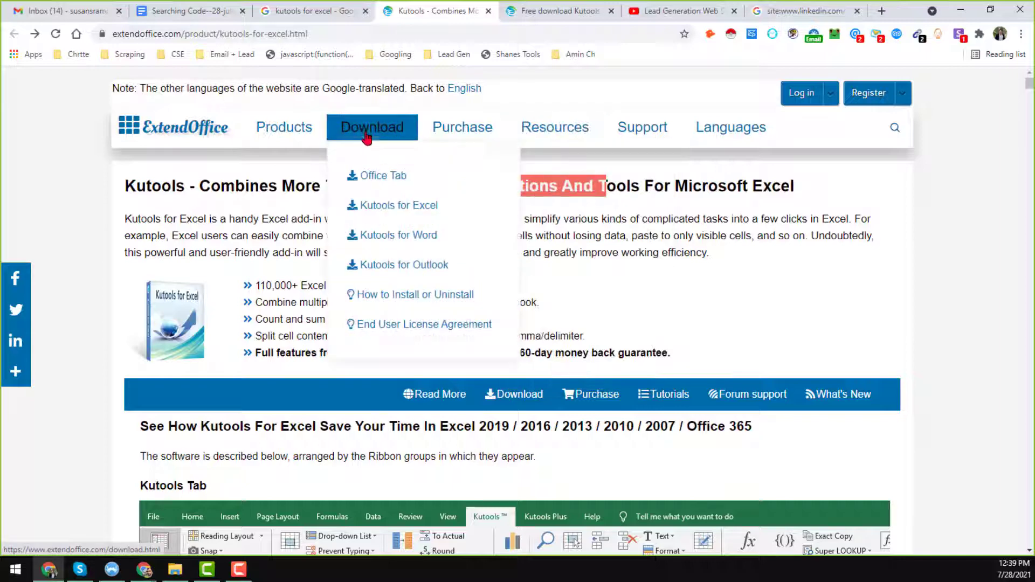
View the Kutools for Excel 25.00 download page, then return to the Searching Code document.
{"action": "left_click", "coordinate": [548, 14]}
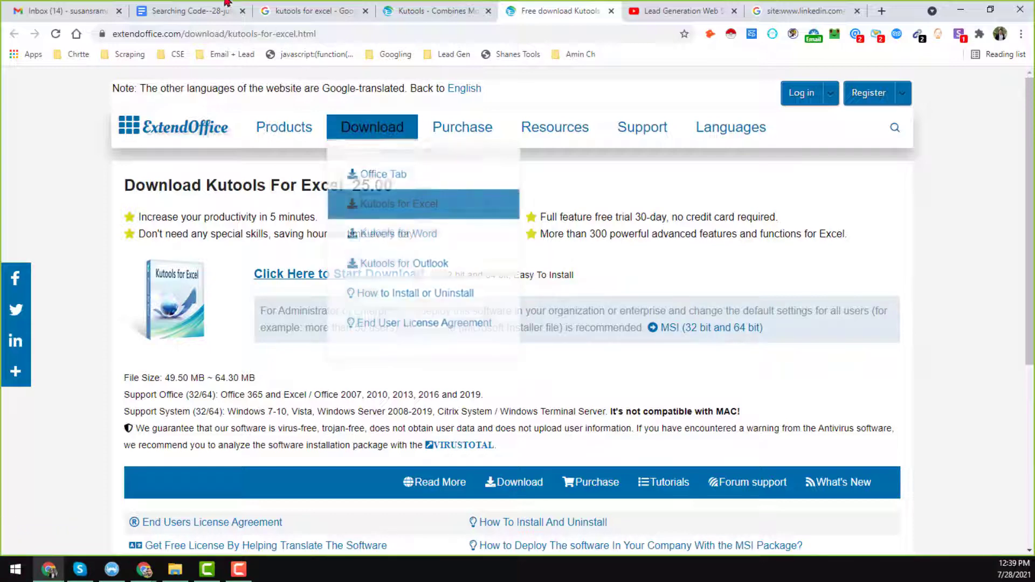
{"action": "left_click", "coordinate": [189, 11]}
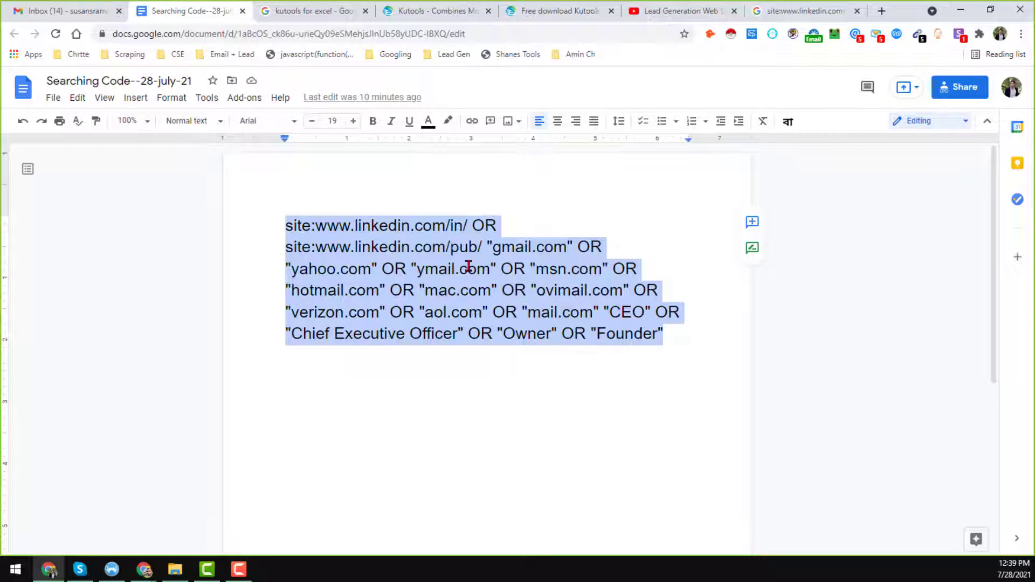
{"action": "left_click", "coordinate": [881, 12]}
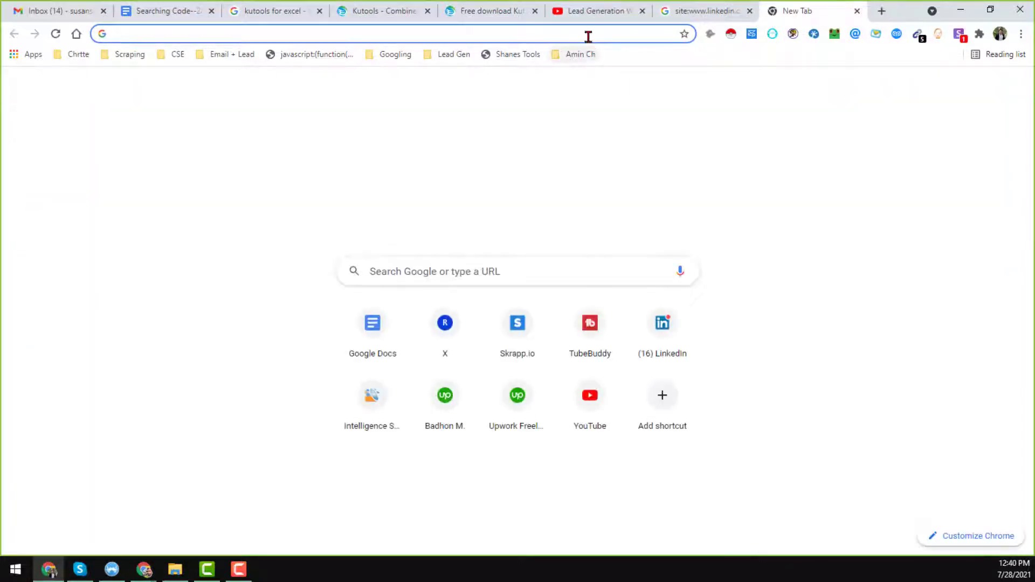
{"action": "key", "text": "ctrl+v"}
{"action": "key", "text": "Return"}
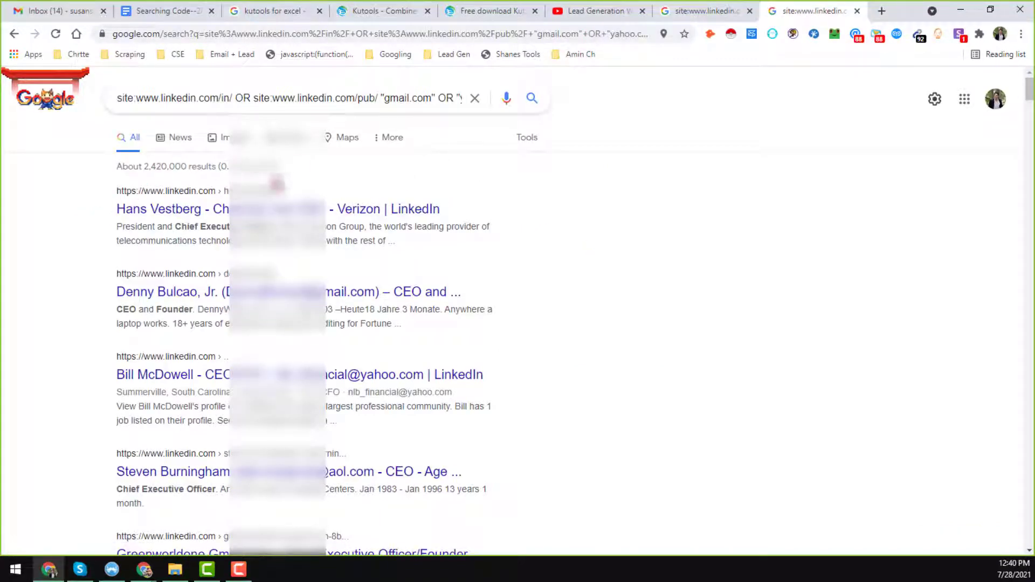
{"action": "scroll", "coordinate": [431, 265], "scroll_direction": "down", "scroll_amount": 2}
{"action": "scroll", "coordinate": [429, 296], "scroll_direction": "down", "scroll_amount": 20}
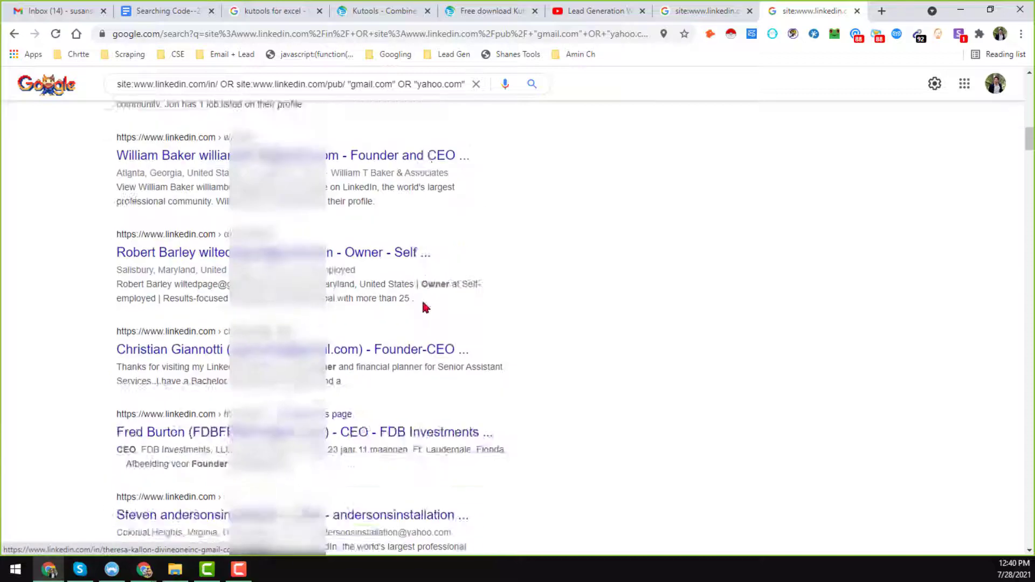
{"action": "scroll", "coordinate": [420, 320], "scroll_direction": "down", "scroll_amount": 6}
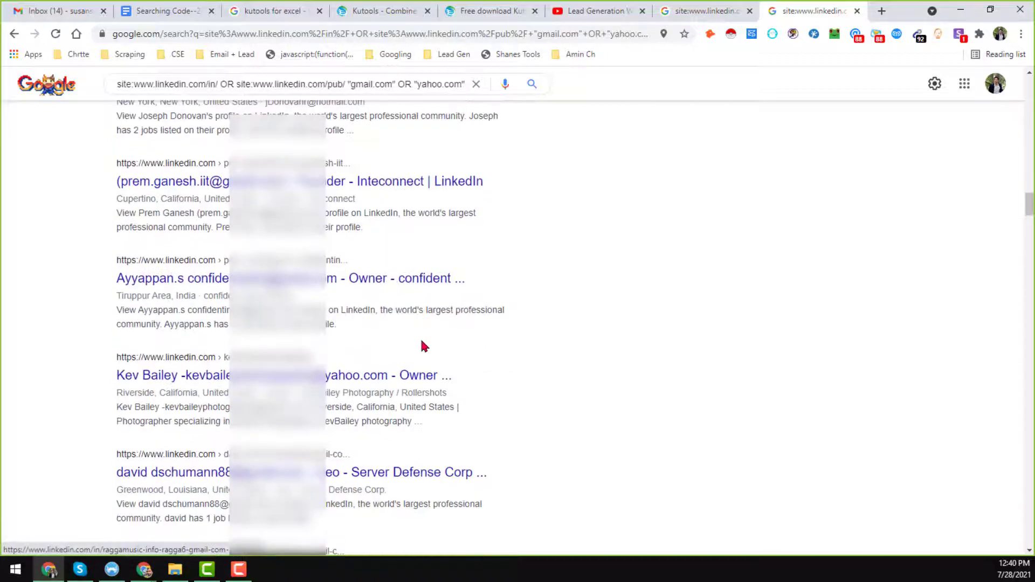
{"action": "scroll", "coordinate": [421, 345], "scroll_direction": "down", "scroll_amount": 20}
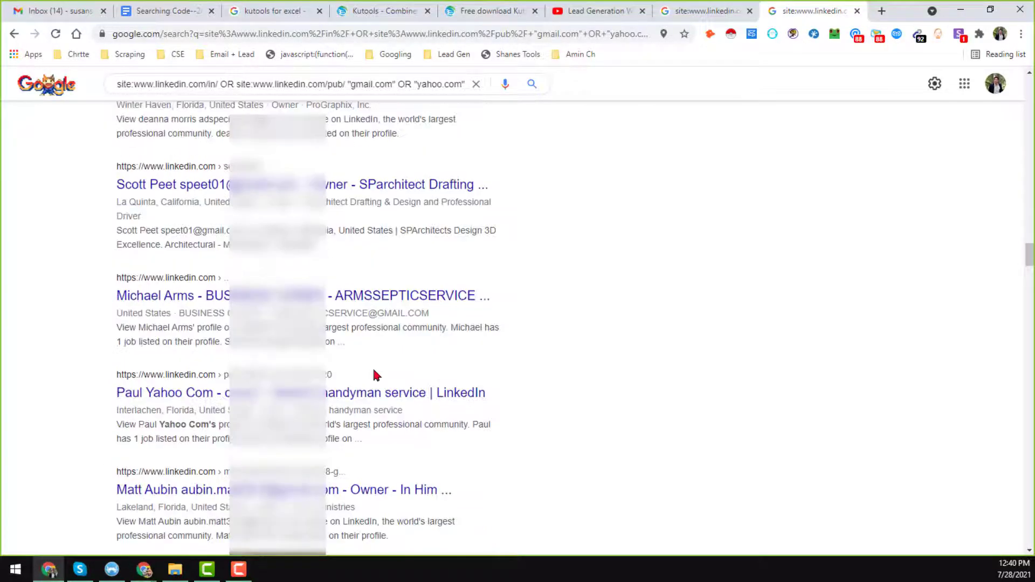
{"action": "scroll", "coordinate": [375, 373], "scroll_direction": "down", "scroll_amount": 10}
{"action": "scroll", "coordinate": [377, 371], "scroll_direction": "up", "scroll_amount": 6}
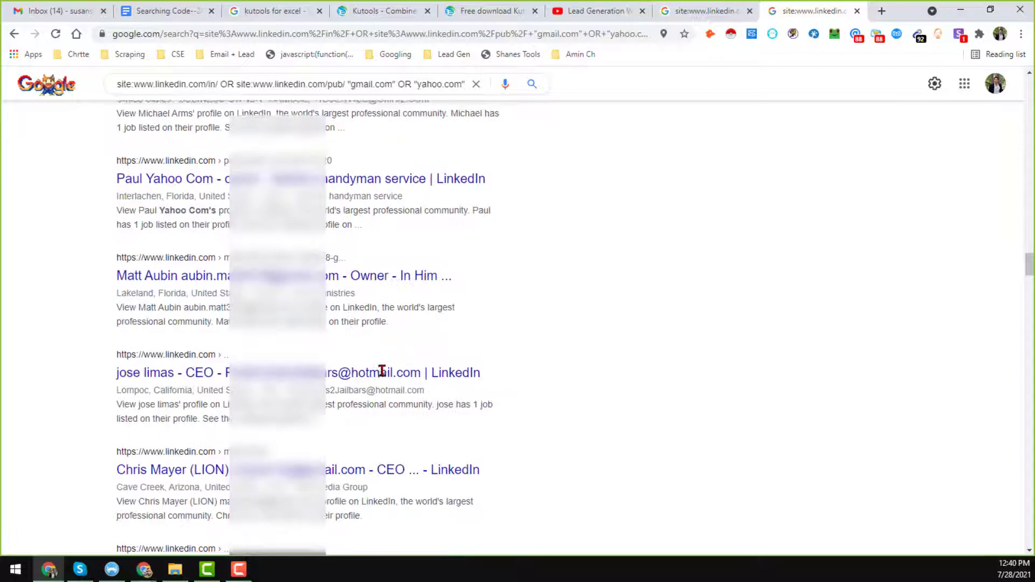
{"action": "scroll", "coordinate": [382, 371], "scroll_direction": "up", "scroll_amount": 20}
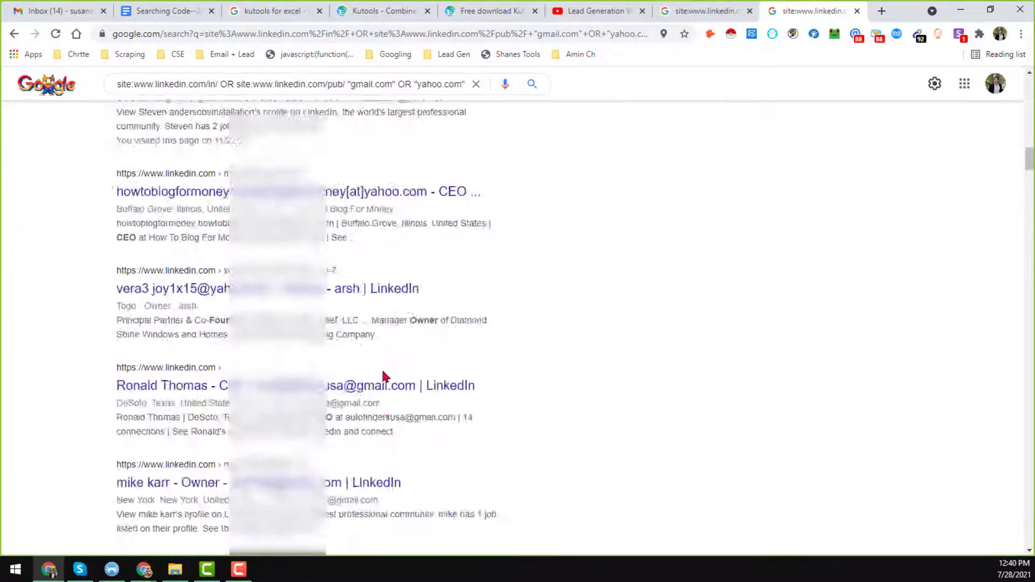
{"action": "scroll", "coordinate": [383, 375], "scroll_direction": "up", "scroll_amount": 20}
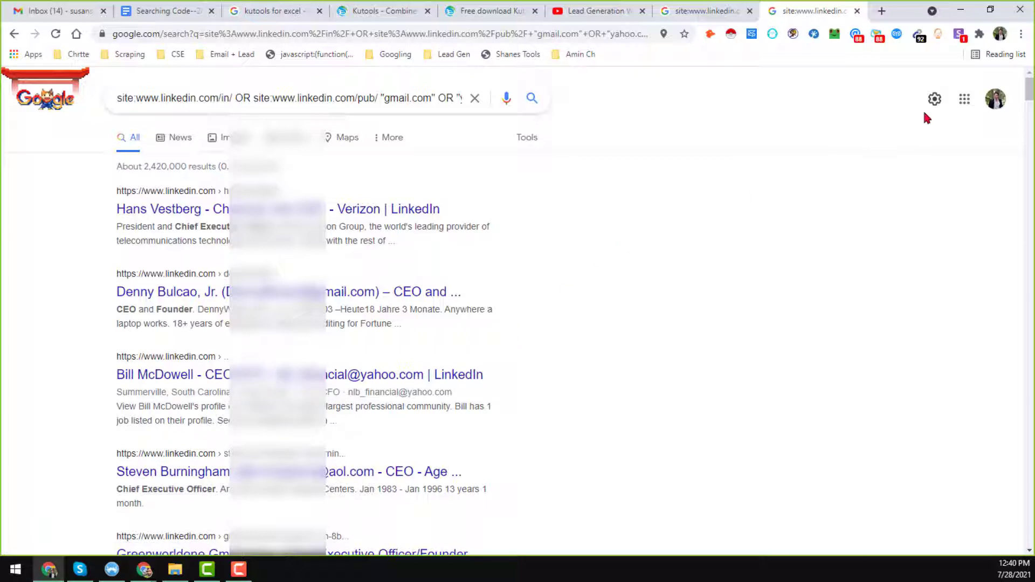
Save Google search settings with 100 results per page and dismiss the saved confirmation.
{"action": "left_click", "coordinate": [935, 100]}
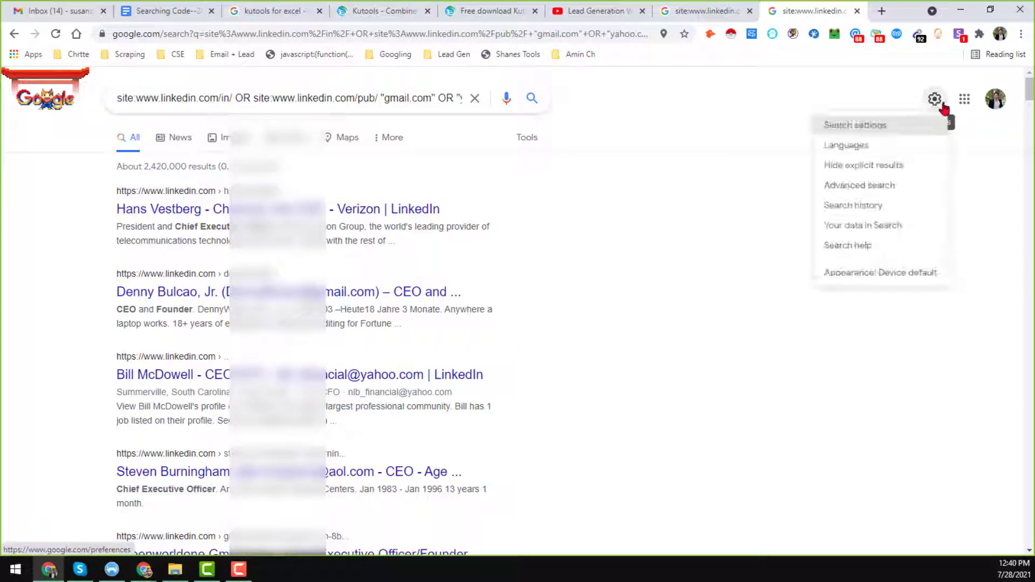
{"action": "left_click", "coordinate": [848, 128]}
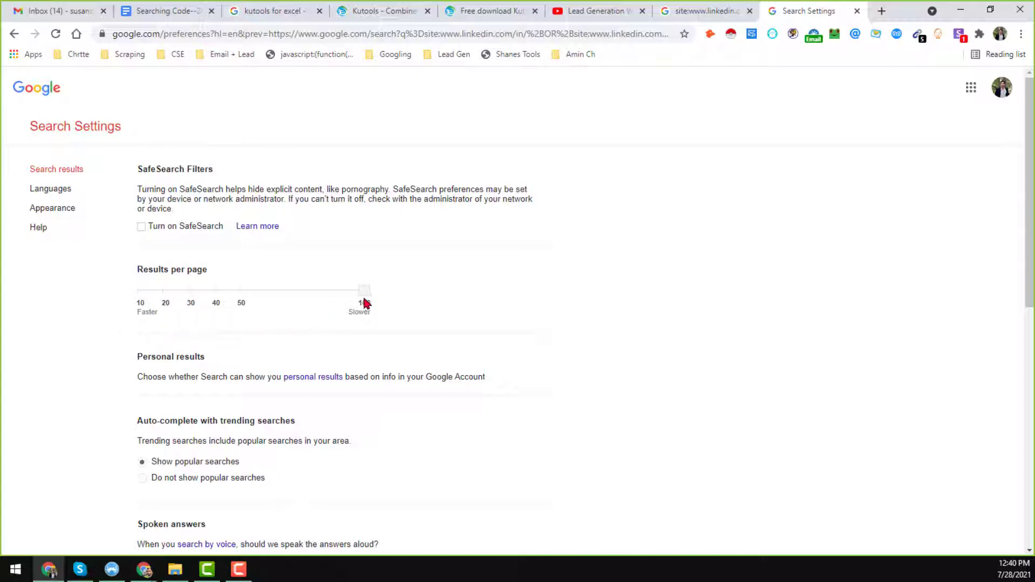
{"action": "scroll", "coordinate": [449, 321], "scroll_direction": "down", "scroll_amount": 10}
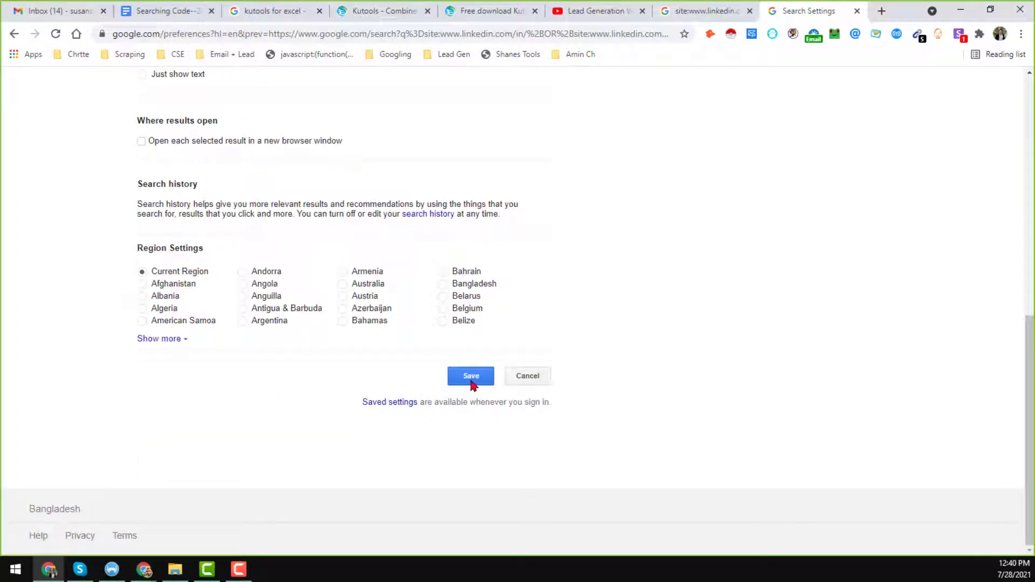
{"action": "left_click", "coordinate": [478, 381]}
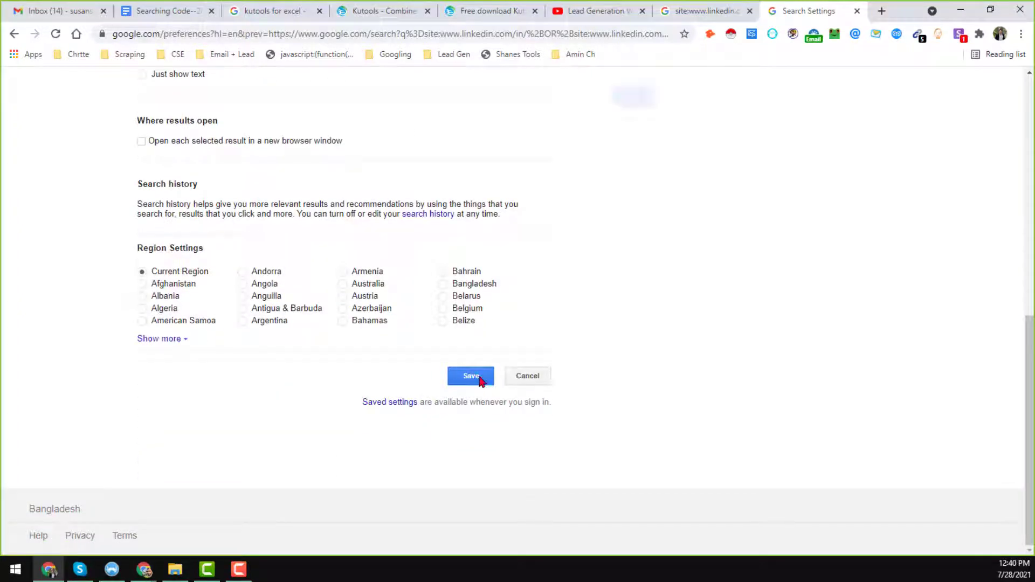
{"action": "left_click", "coordinate": [639, 108]}
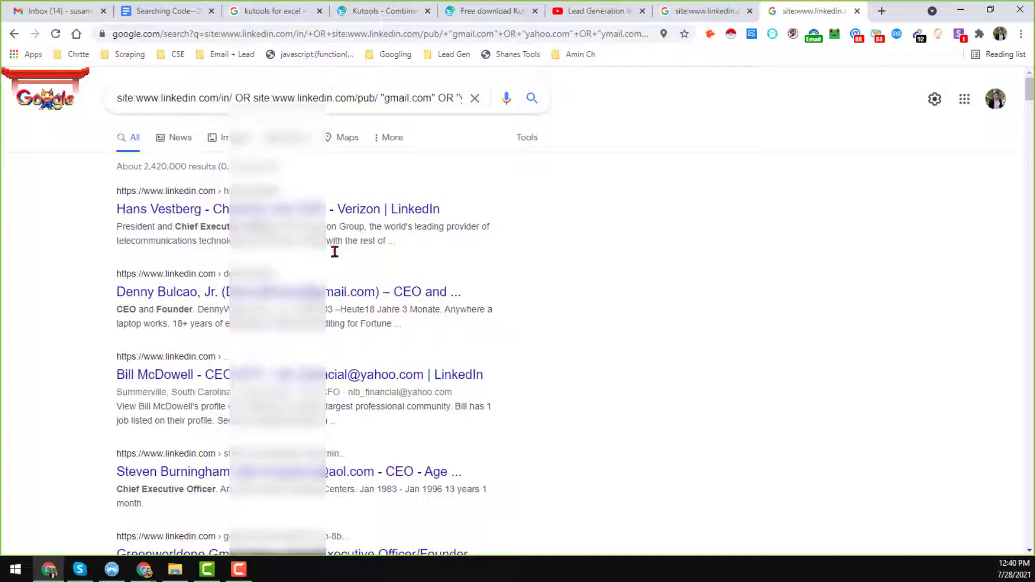
{"action": "scroll", "coordinate": [338, 302], "scroll_direction": "down", "scroll_amount": 2}
{"action": "scroll", "coordinate": [339, 300], "scroll_direction": "down", "scroll_amount": 20}
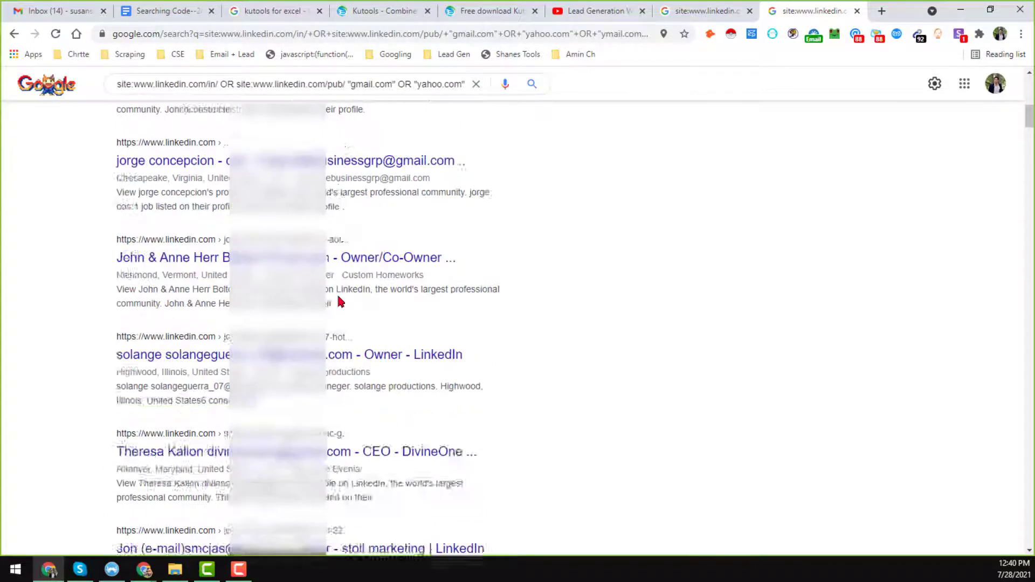
{"action": "scroll", "coordinate": [340, 300], "scroll_direction": "down", "scroll_amount": 20}
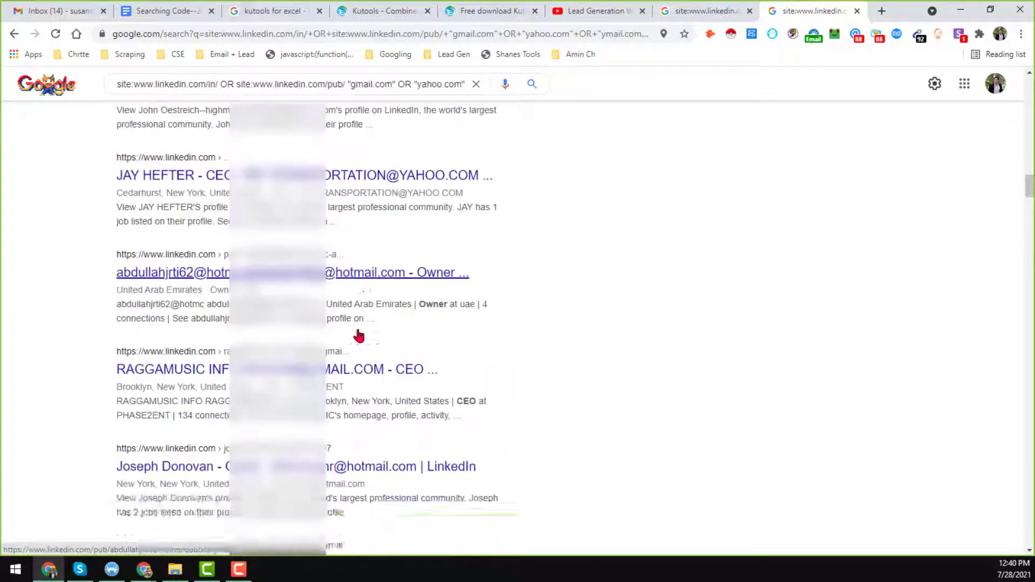
{"action": "scroll", "coordinate": [357, 331], "scroll_direction": "down", "scroll_amount": 20}
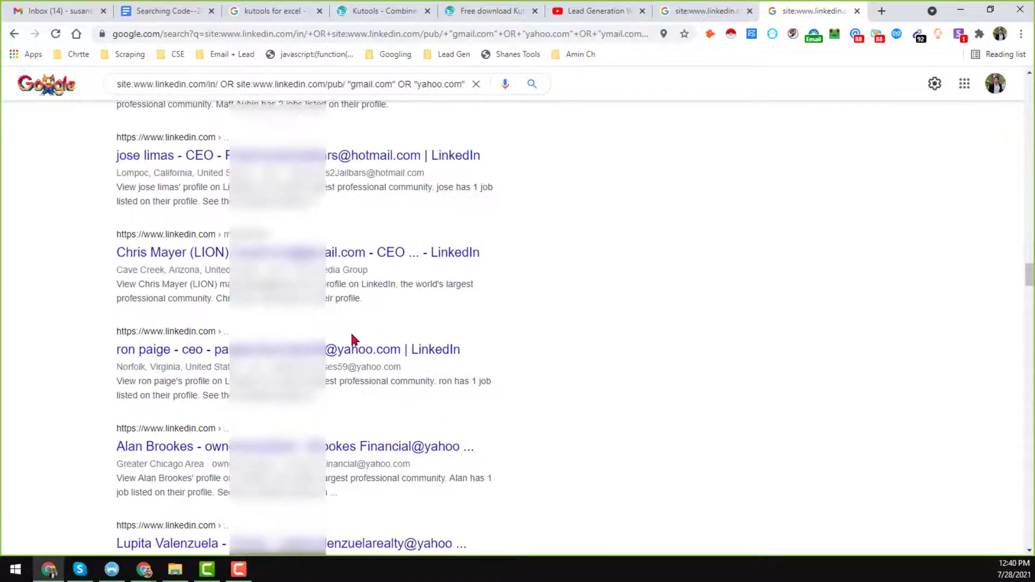
{"action": "scroll", "coordinate": [268, 340], "scroll_direction": "down", "scroll_amount": 20}
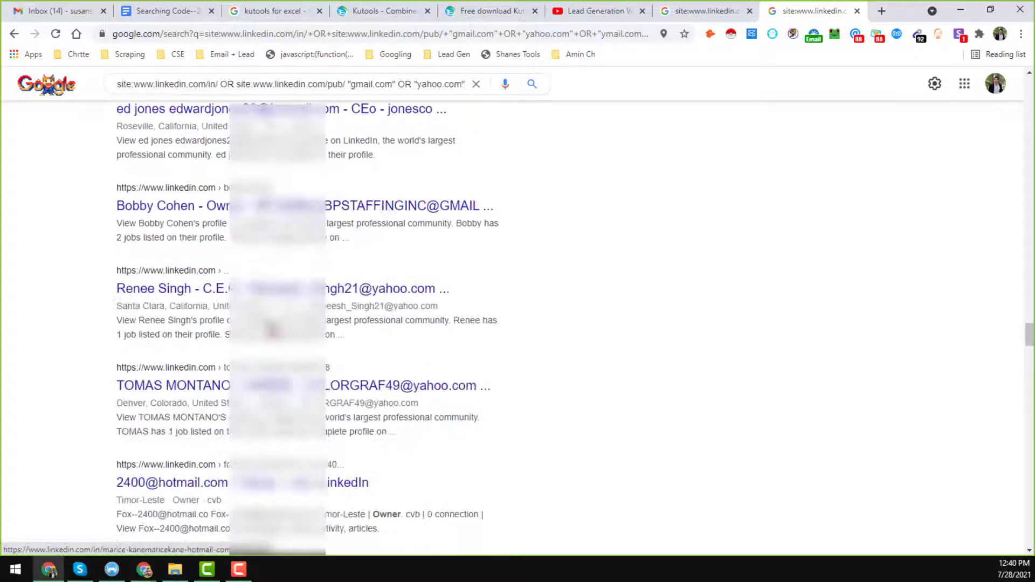
{"action": "scroll", "coordinate": [274, 339], "scroll_direction": "down", "scroll_amount": 1}
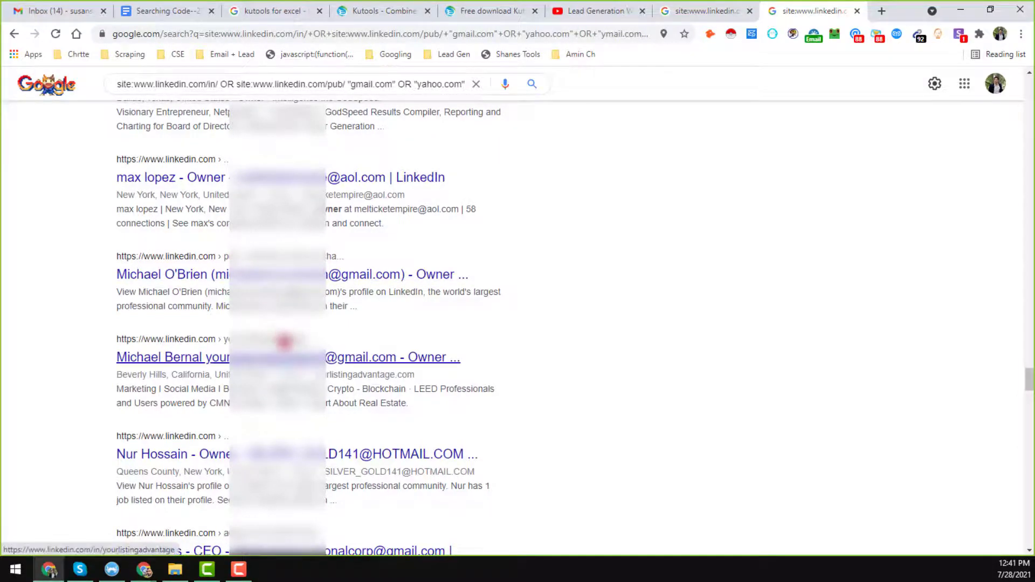
{"action": "scroll", "coordinate": [284, 341], "scroll_direction": "down", "scroll_amount": 20}
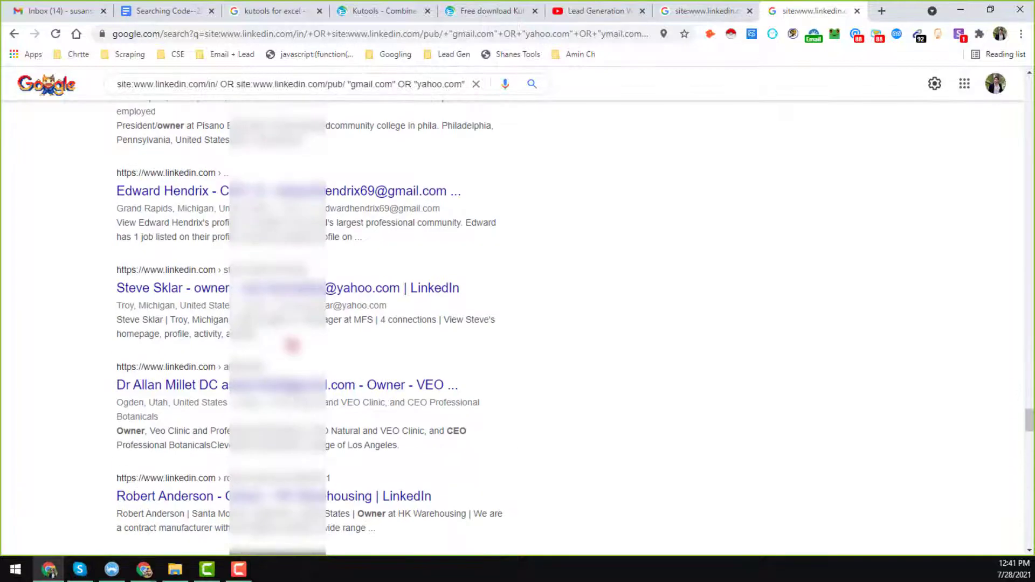
{"action": "scroll", "coordinate": [292, 345], "scroll_direction": "up", "scroll_amount": 20}
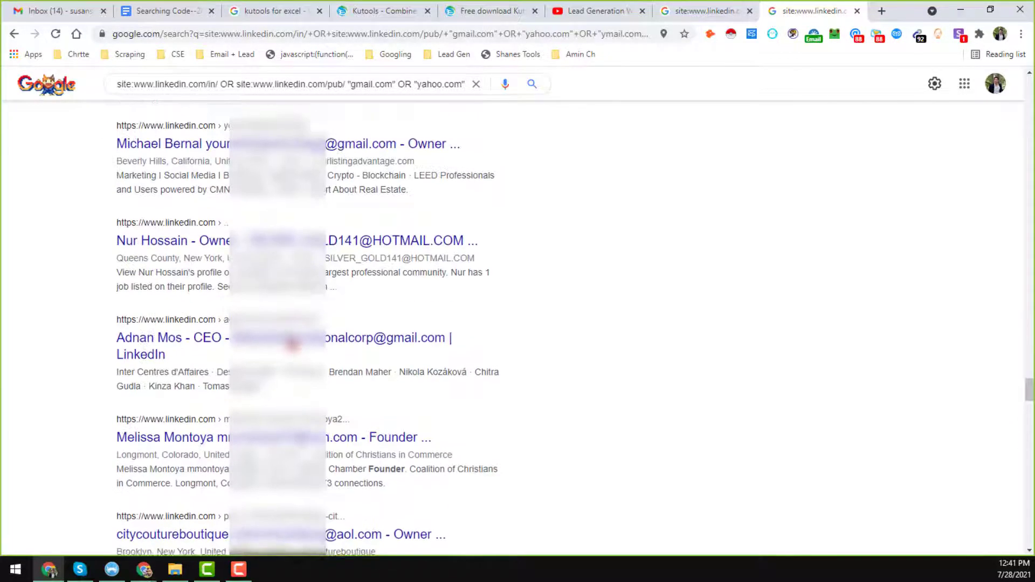
{"action": "scroll", "coordinate": [291, 345], "scroll_direction": "up", "scroll_amount": 20}
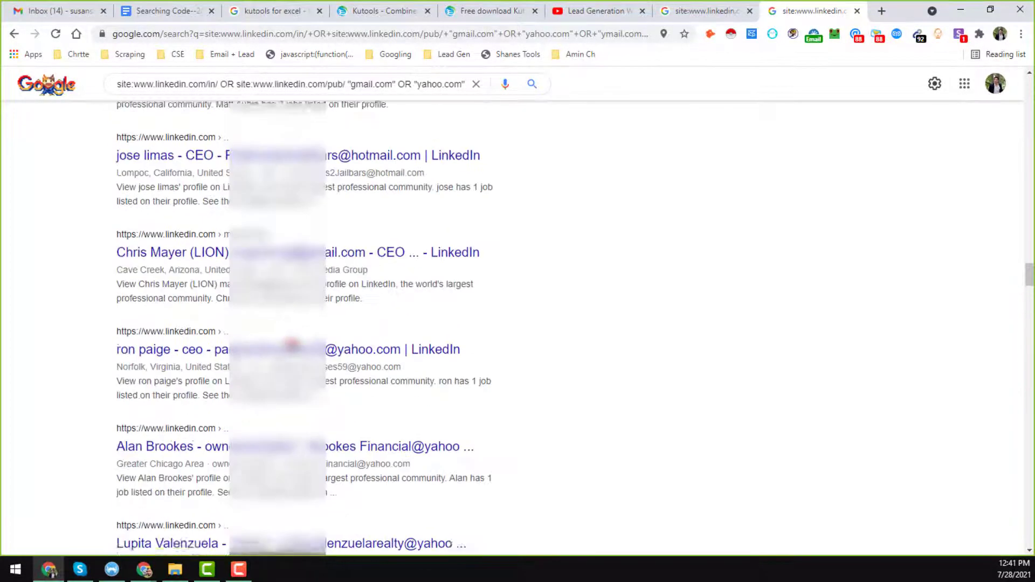
{"action": "scroll", "coordinate": [289, 338], "scroll_direction": "up", "scroll_amount": 20}
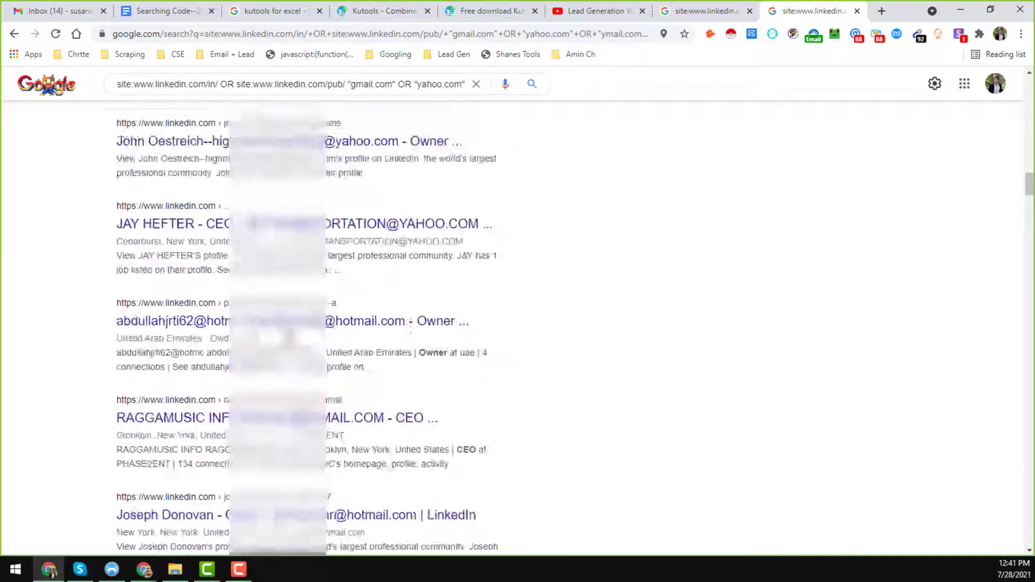
{"action": "scroll", "coordinate": [291, 340], "scroll_direction": "up", "scroll_amount": 20}
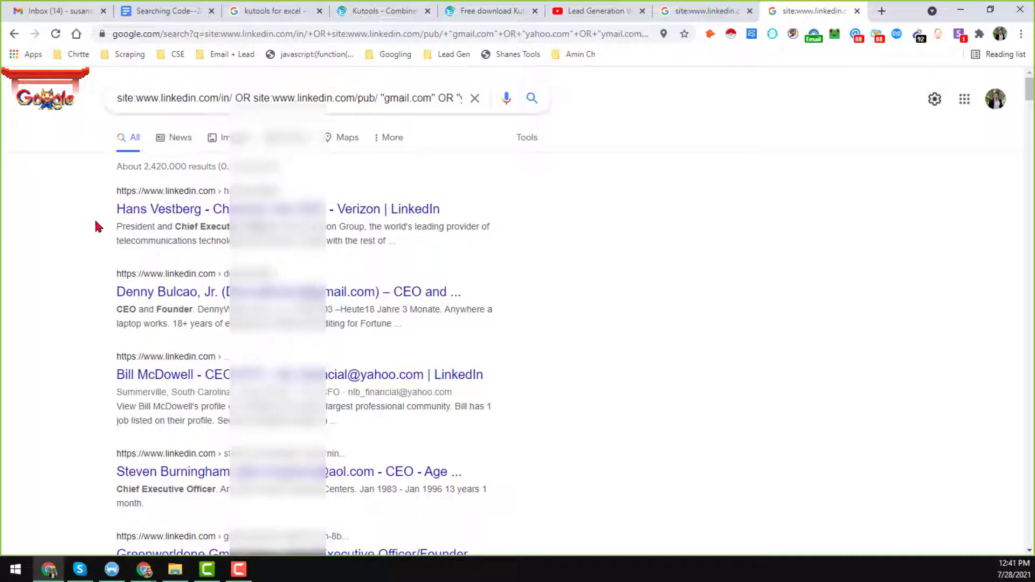
Select all of the results page and open New Microsoft Excel Worksheet from File Explorer.
{"action": "key", "text": "ctrl+a"}
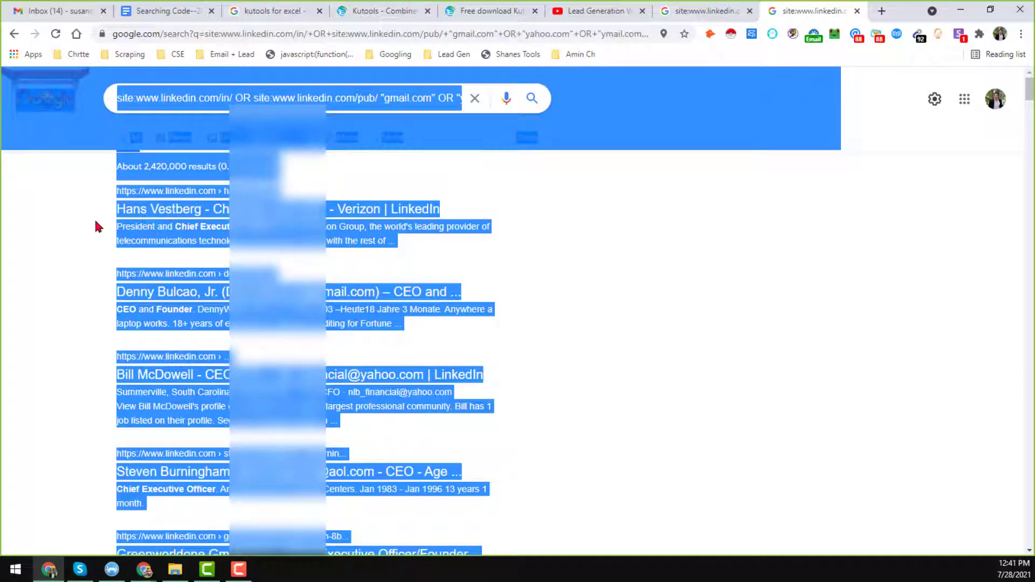
{"action": "left_click", "coordinate": [175, 569]}
{"action": "left_click", "coordinate": [279, 141]}
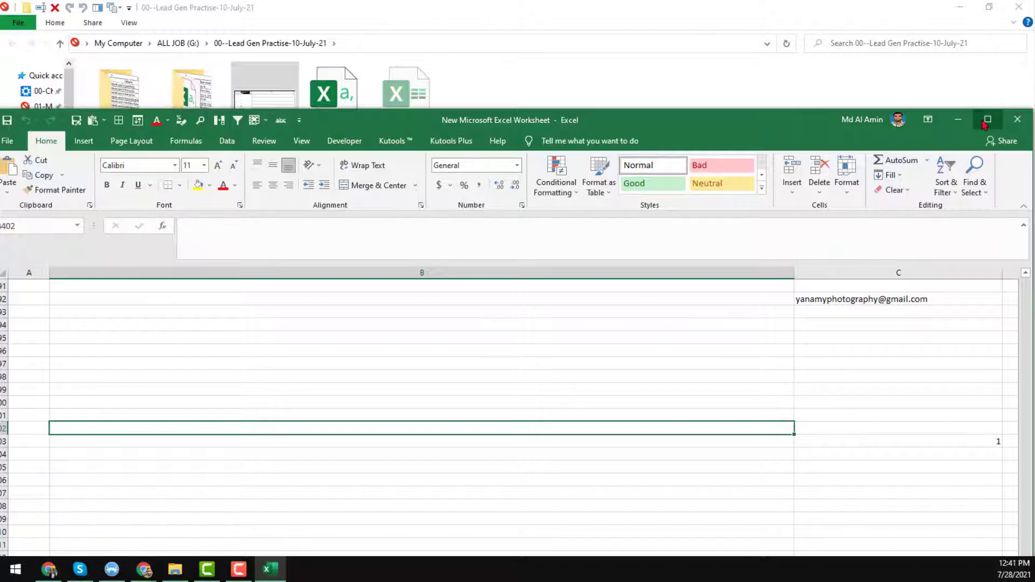
{"action": "left_click", "coordinate": [983, 124]}
{"action": "left_click", "coordinate": [517, 237]}
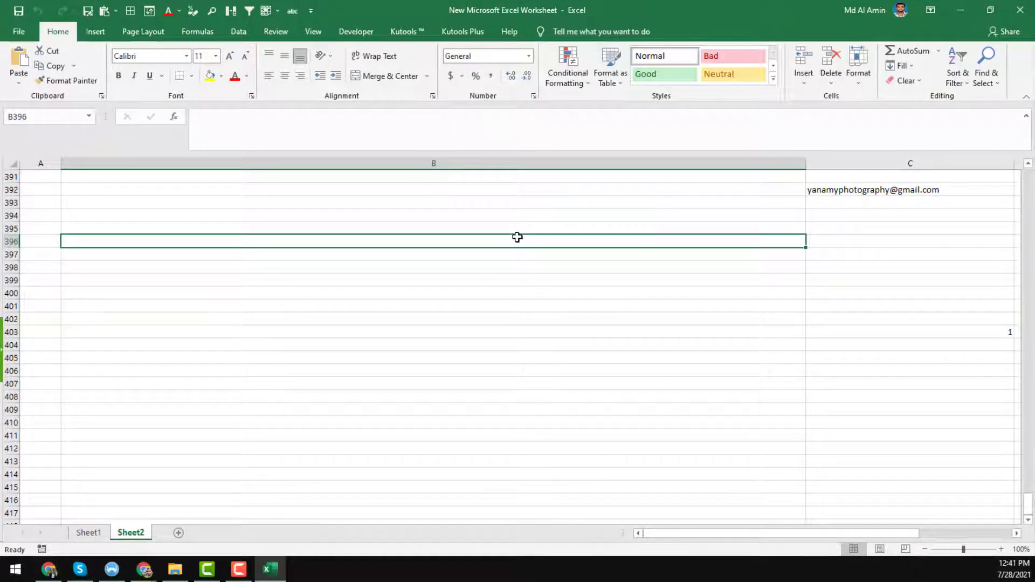
{"action": "left_click", "coordinate": [853, 158]}
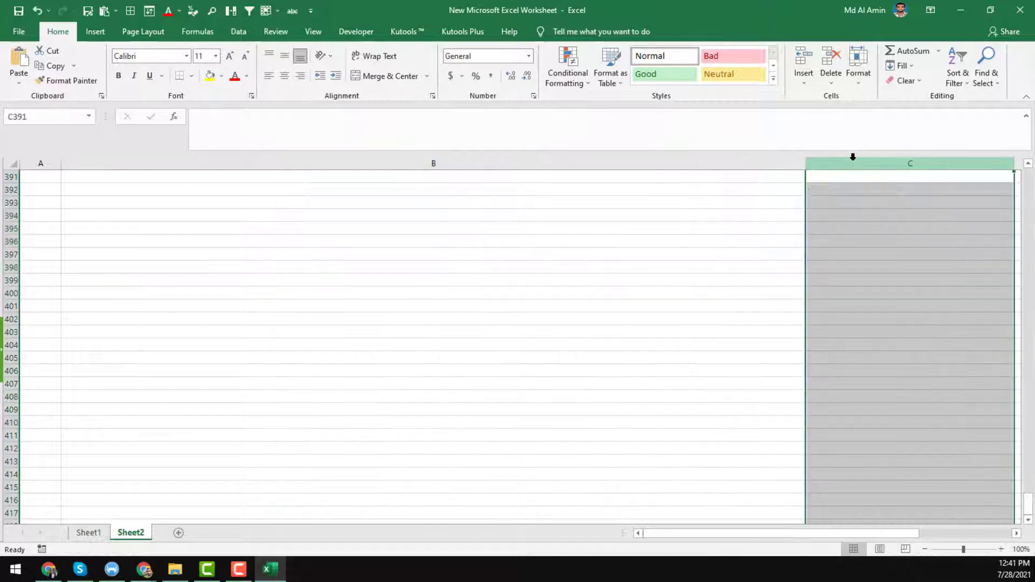
{"action": "left_click", "coordinate": [466, 215]}
{"action": "scroll", "coordinate": [467, 213], "scroll_direction": "up", "scroll_amount": 5}
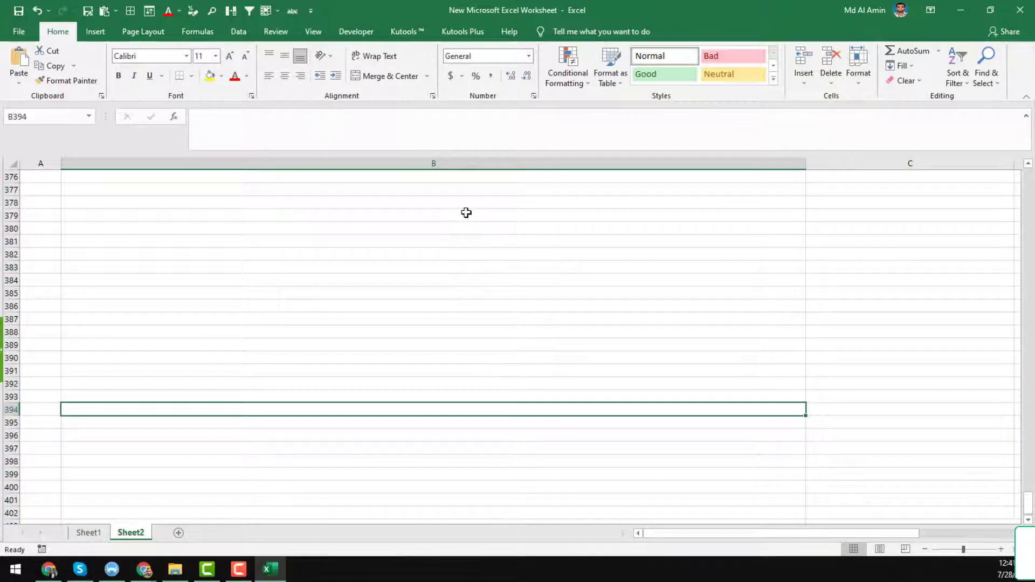
{"action": "key", "text": "ctrl+Home"}
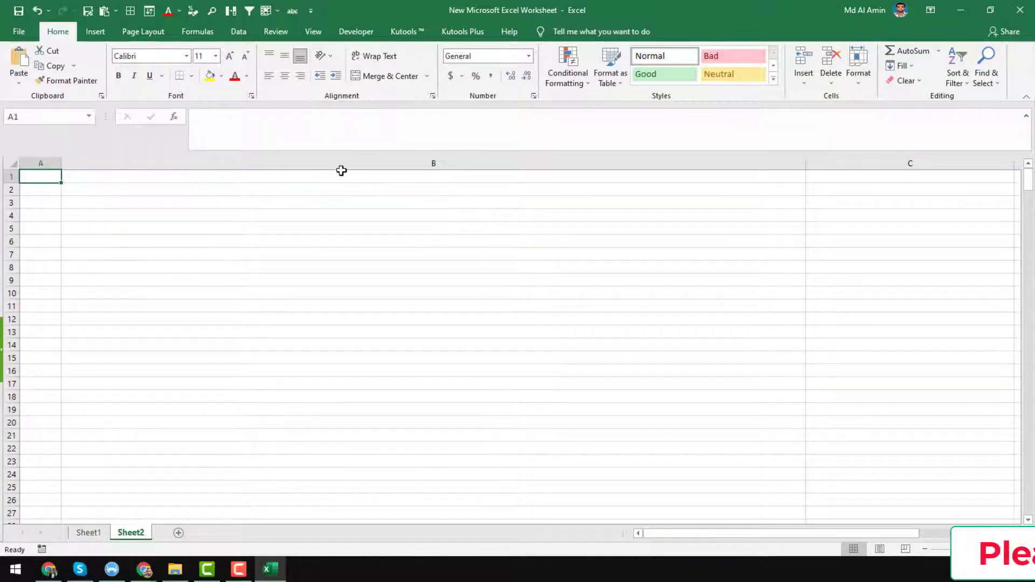
{"action": "left_click", "coordinate": [310, 204]}
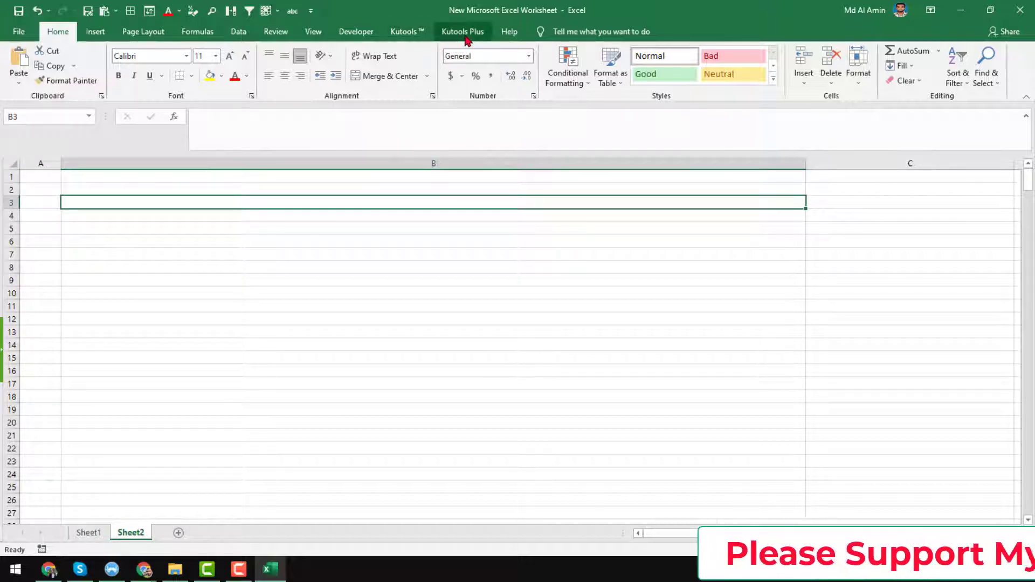
{"action": "left_click", "coordinate": [410, 33]}
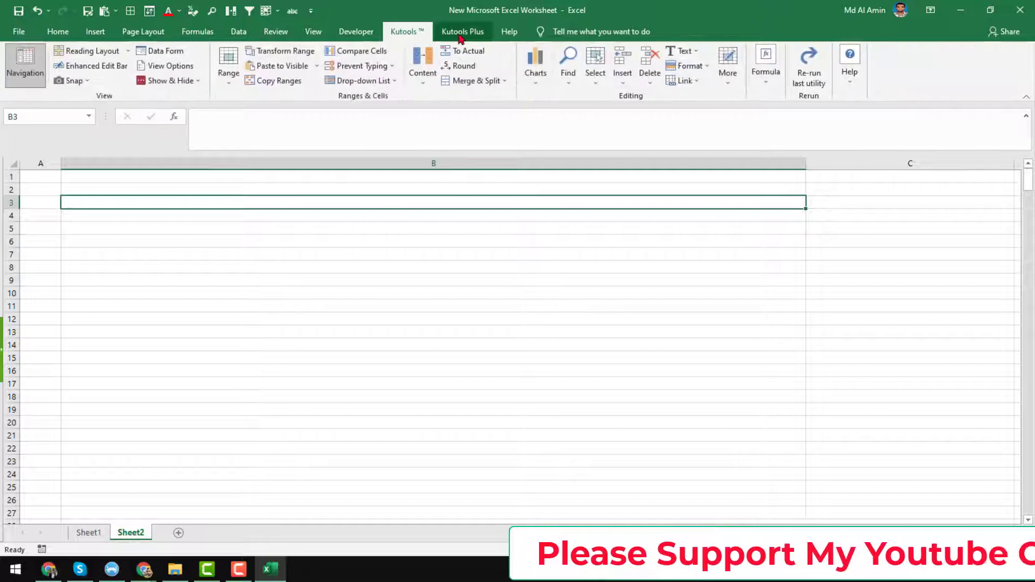
{"action": "left_click", "coordinate": [461, 32]}
{"action": "left_click", "coordinate": [410, 31]}
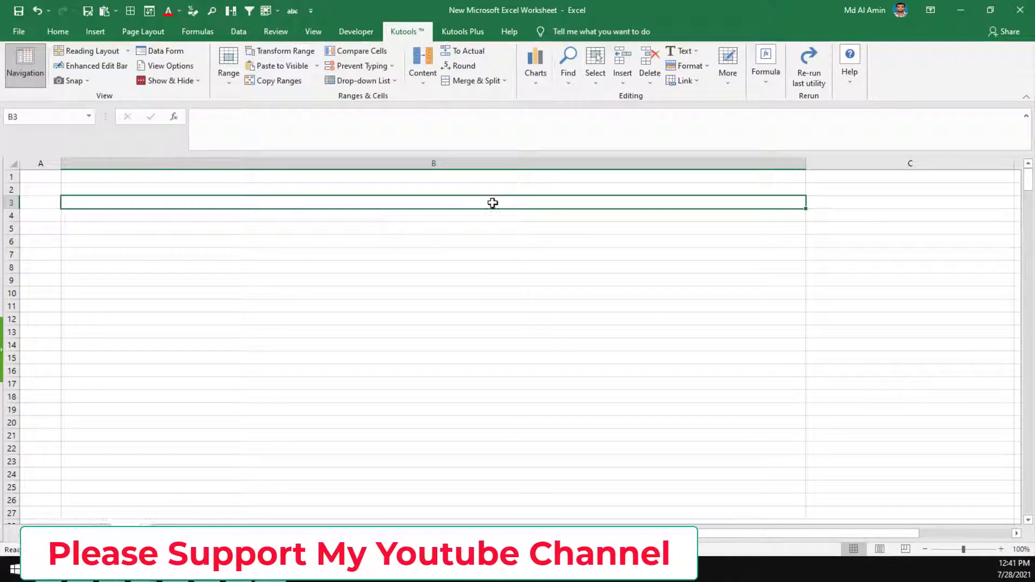
{"action": "left_click", "coordinate": [161, 189]}
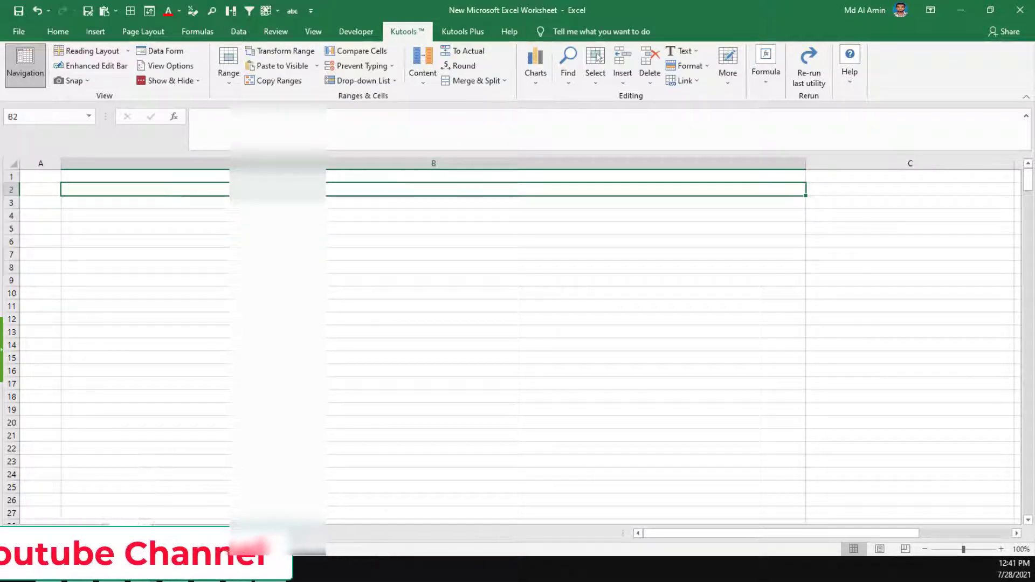
{"action": "mouse_move", "coordinate": [70, 569]}
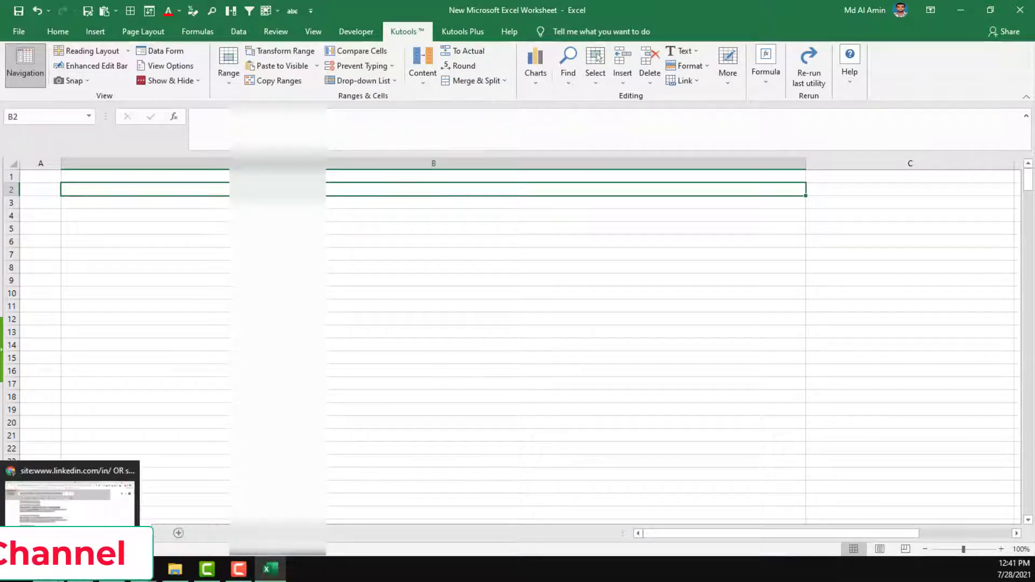
{"action": "left_click", "coordinate": [70, 496]}
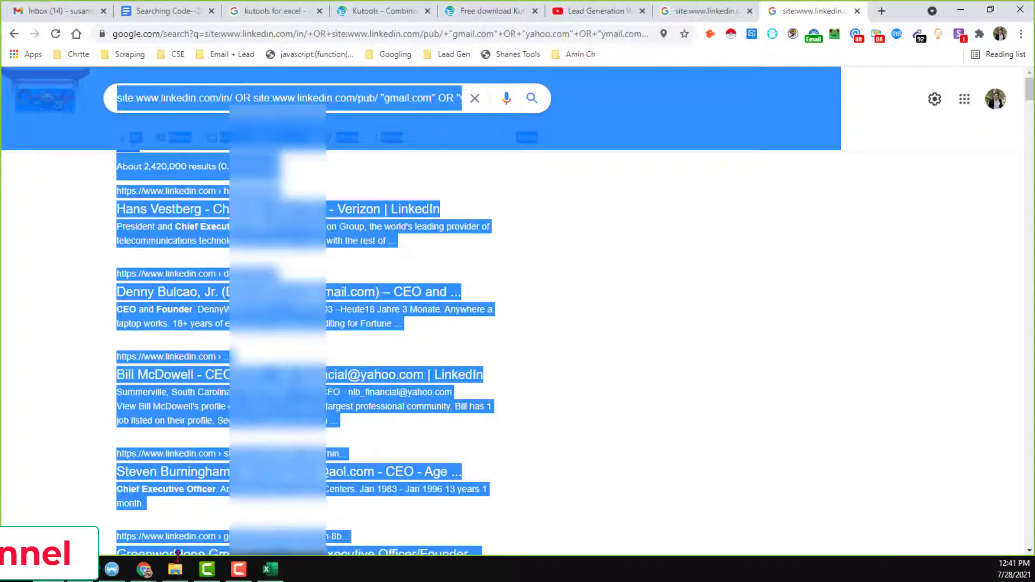
{"action": "left_click", "coordinate": [271, 568]}
{"action": "left_click", "coordinate": [210, 305]}
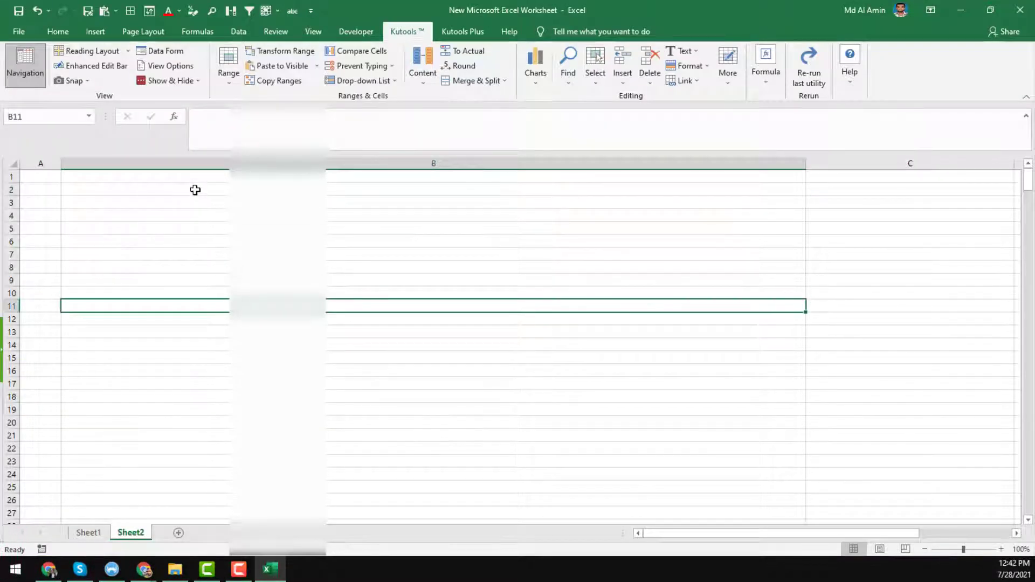
{"action": "left_click", "coordinate": [196, 189]}
Paste the copied Google results as values into column B starting at B2.
{"action": "right_click", "coordinate": [195, 190]}
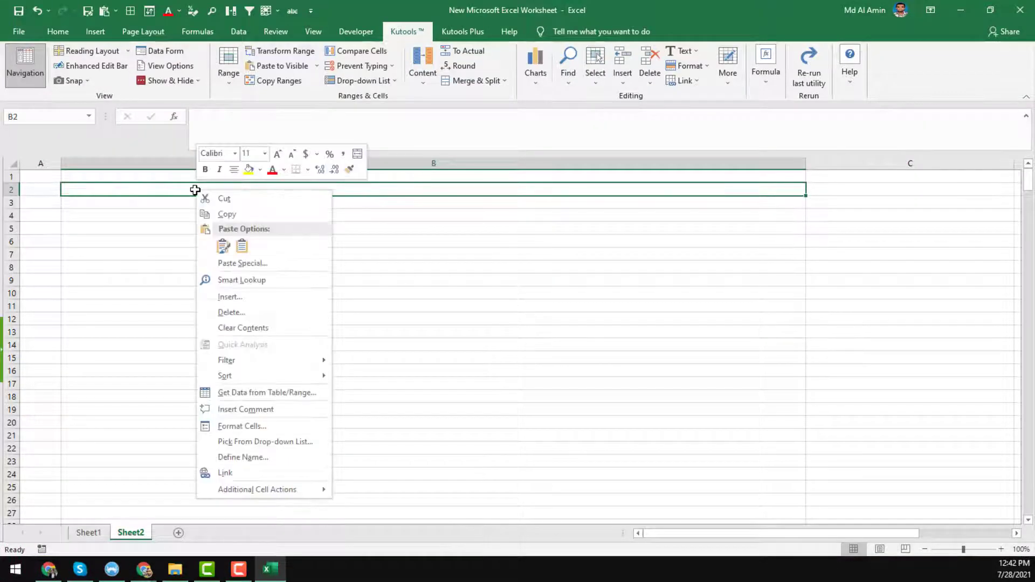
{"action": "left_click", "coordinate": [241, 248]}
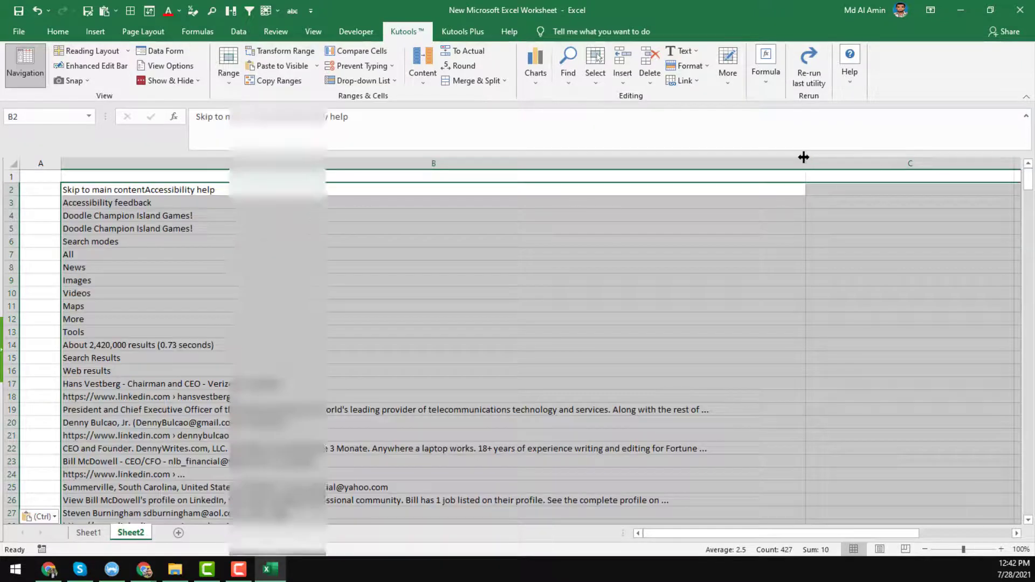
{"action": "left_click", "coordinate": [595, 209]}
{"action": "left_click", "coordinate": [452, 210]}
{"action": "left_click", "coordinate": [202, 188]}
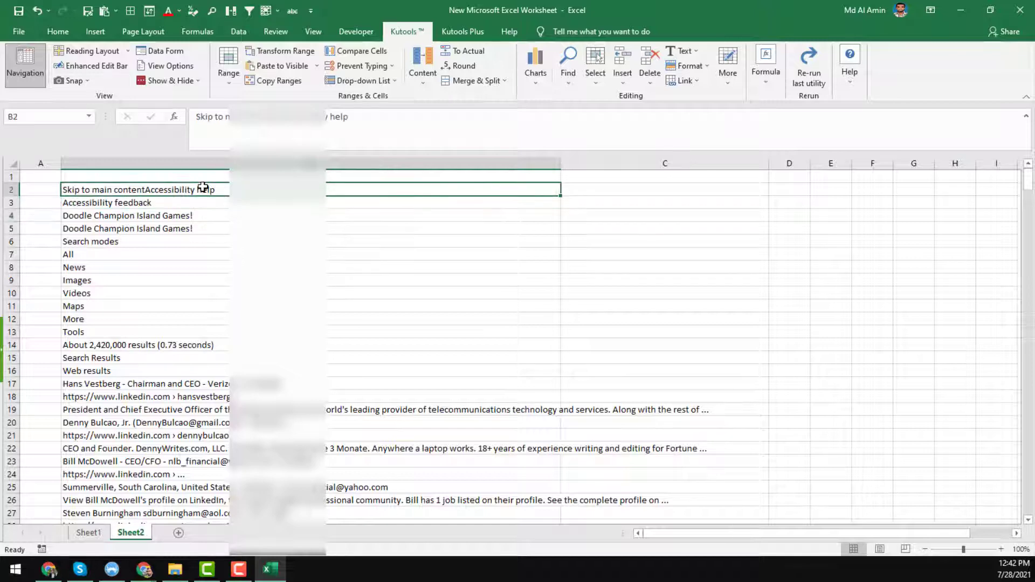
Confirm the pasted data runs to B424, then widen column B.
{"action": "key", "text": "ctrl+Down"}
{"action": "scroll", "coordinate": [110, 402], "scroll_direction": "down", "scroll_amount": 5}
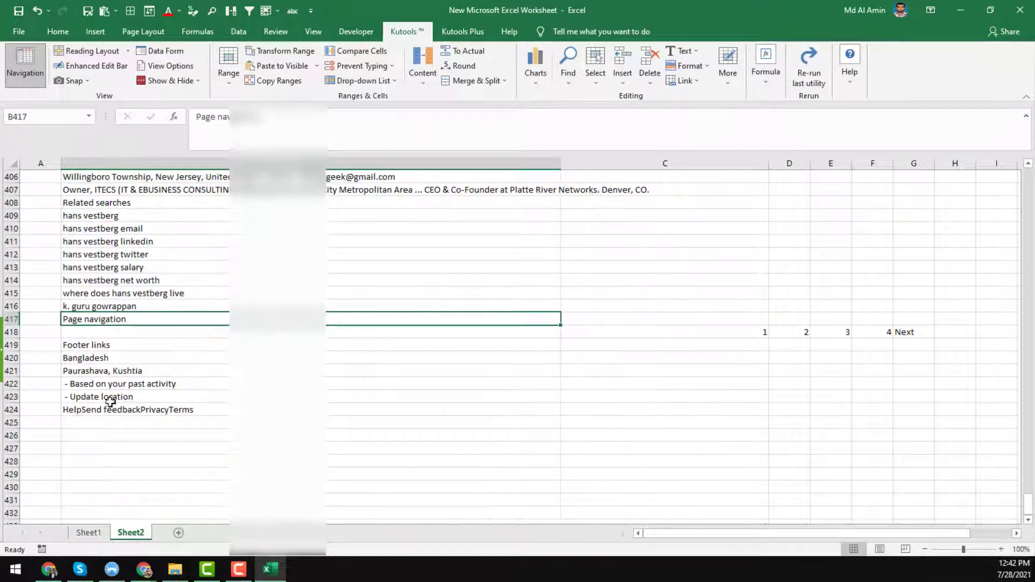
{"action": "left_click", "coordinate": [201, 411]}
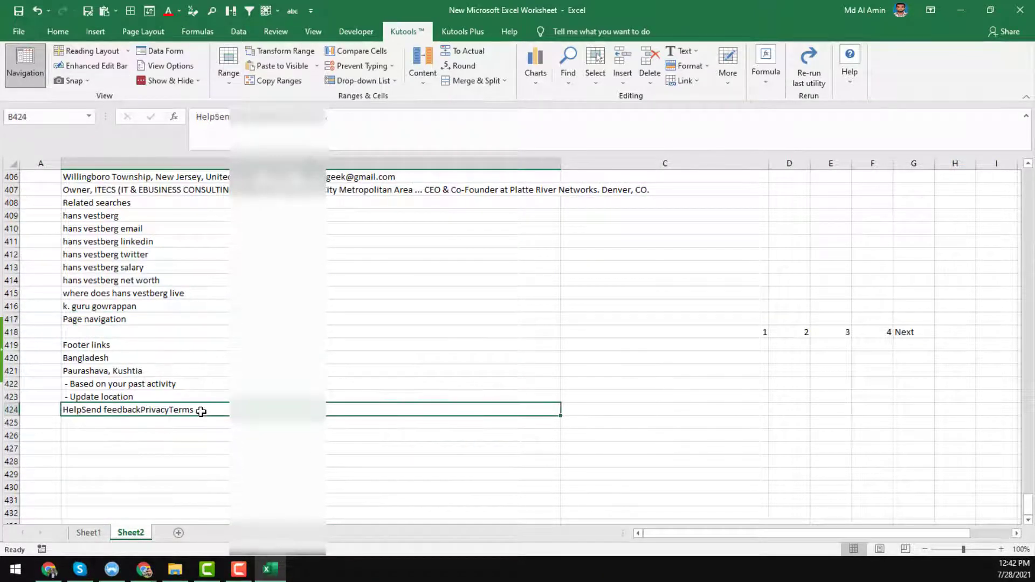
{"action": "key", "text": "ctrl+Home"}
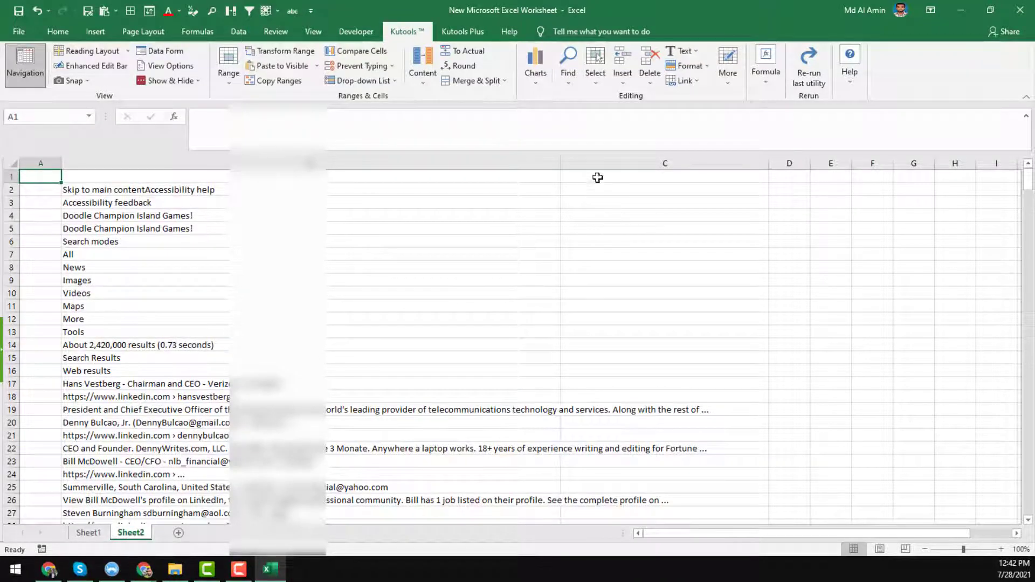
{"action": "left_click_drag", "start_coordinate": [561, 162], "coordinate": [718, 194]}
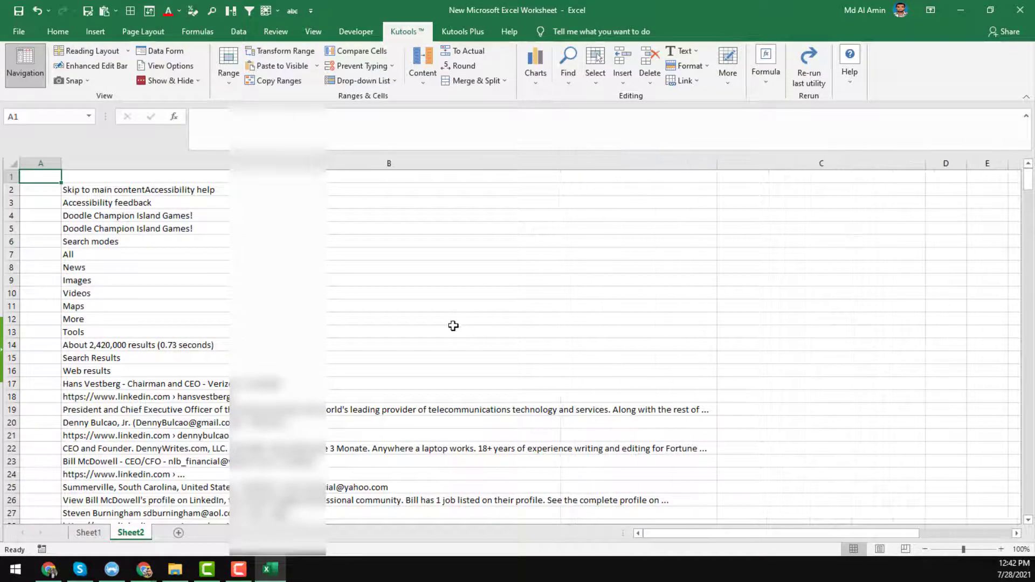
{"action": "scroll", "coordinate": [423, 322], "scroll_direction": "down", "scroll_amount": 5}
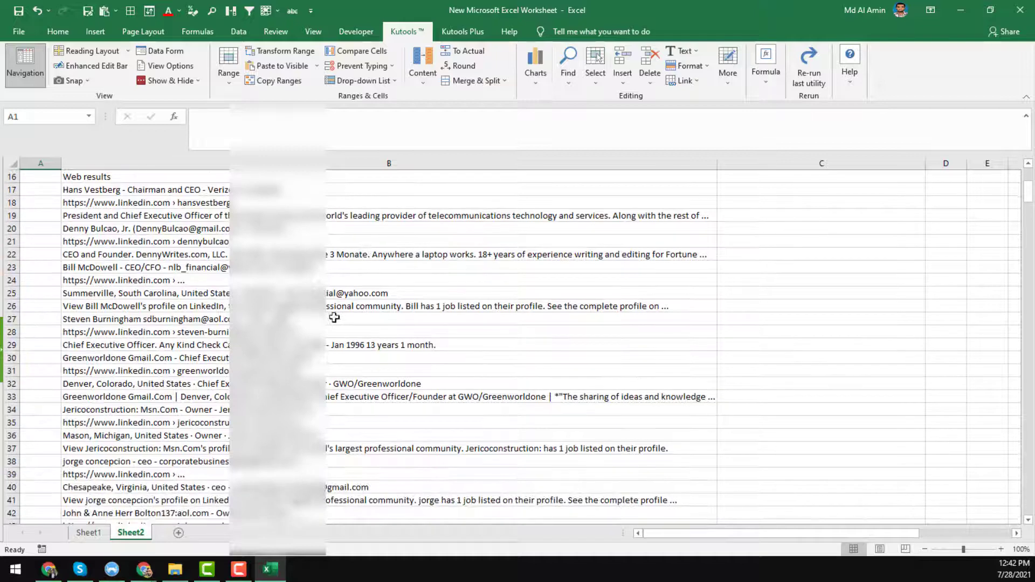
Run Kutools Extract Email Address on column B with $C:$C as the destination.
{"action": "left_click", "coordinate": [473, 157]}
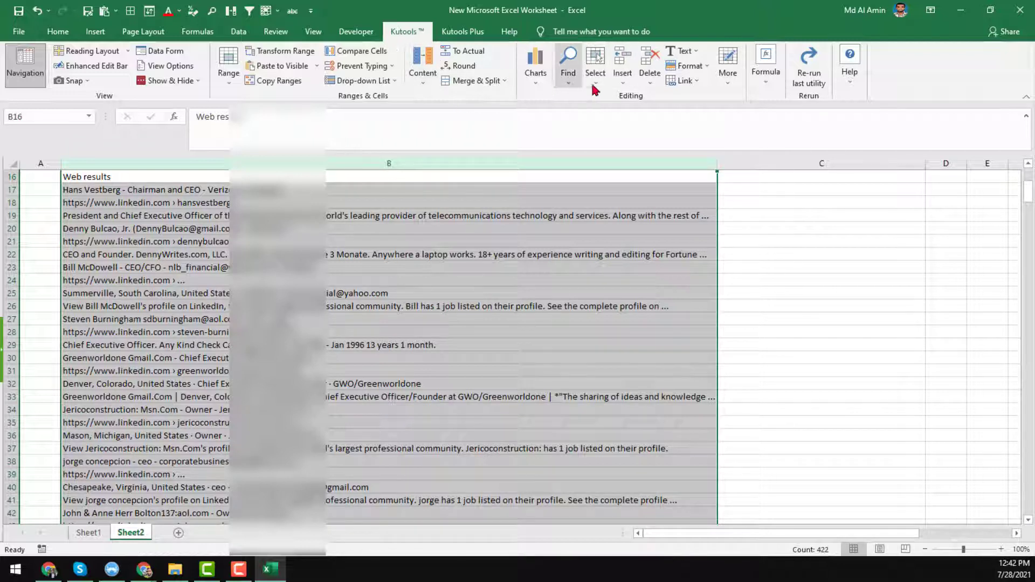
{"action": "left_click", "coordinate": [688, 54]}
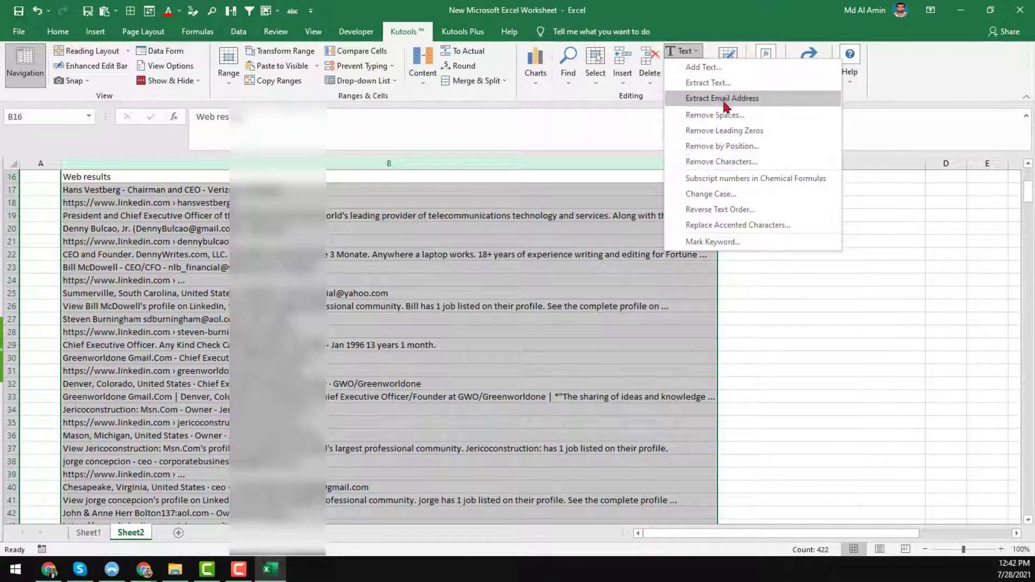
{"action": "left_click", "coordinate": [740, 102]}
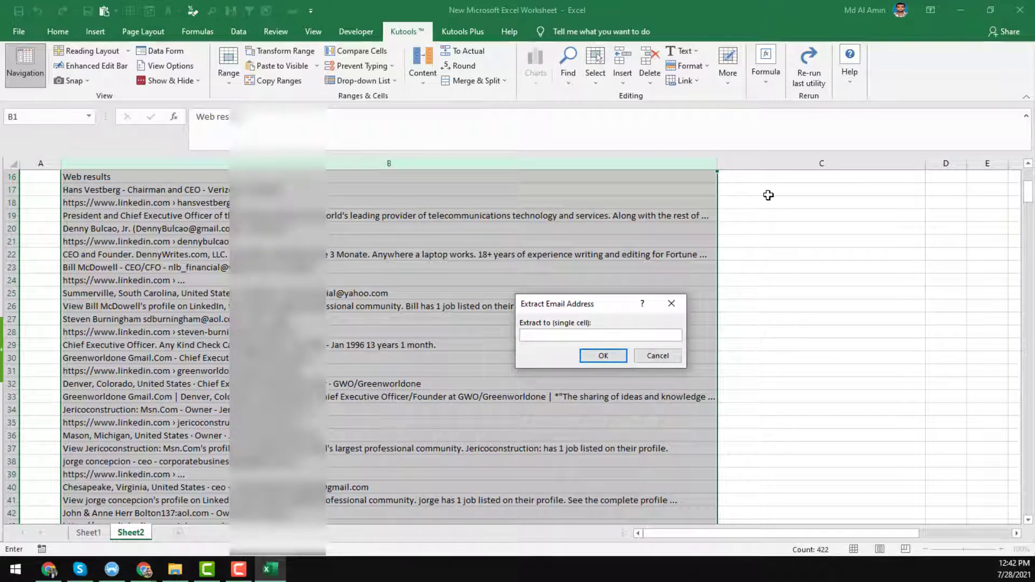
{"action": "left_click", "coordinate": [820, 162]}
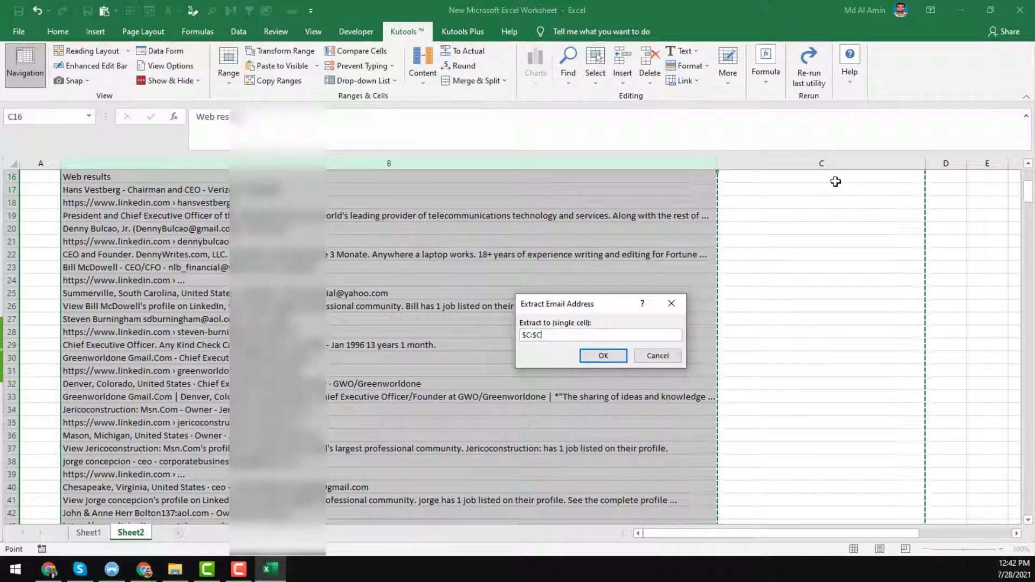
{"action": "left_click", "coordinate": [603, 355]}
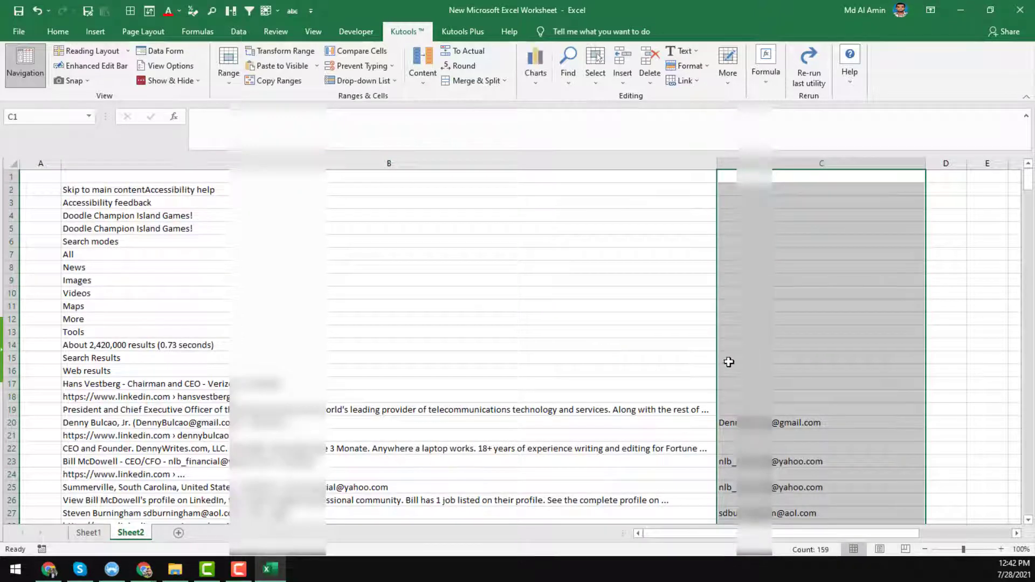
Resize column B and spot-check the extracted emails in C20 and C25.
{"action": "left_click_drag", "start_coordinate": [716, 161], "coordinate": [626, 162]}
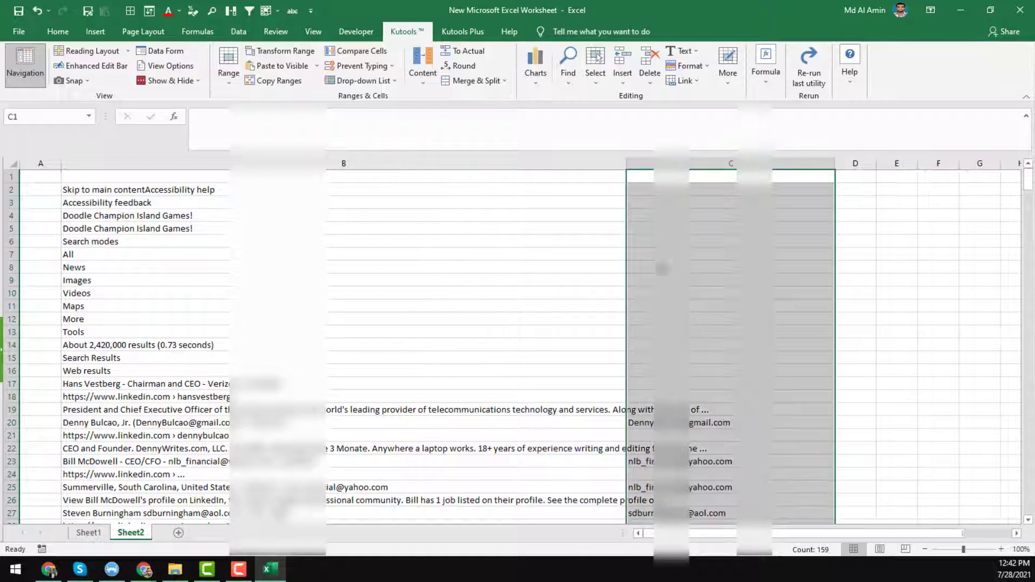
{"action": "scroll", "coordinate": [700, 324], "scroll_direction": "down", "scroll_amount": 2}
{"action": "left_click", "coordinate": [710, 354]}
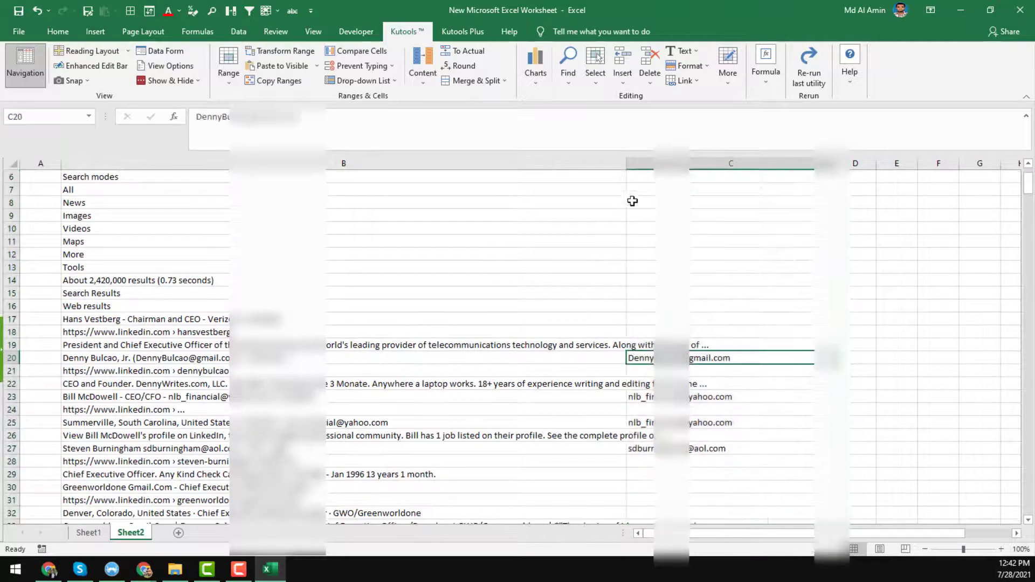
{"action": "left_click_drag", "start_coordinate": [628, 165], "coordinate": [788, 204]}
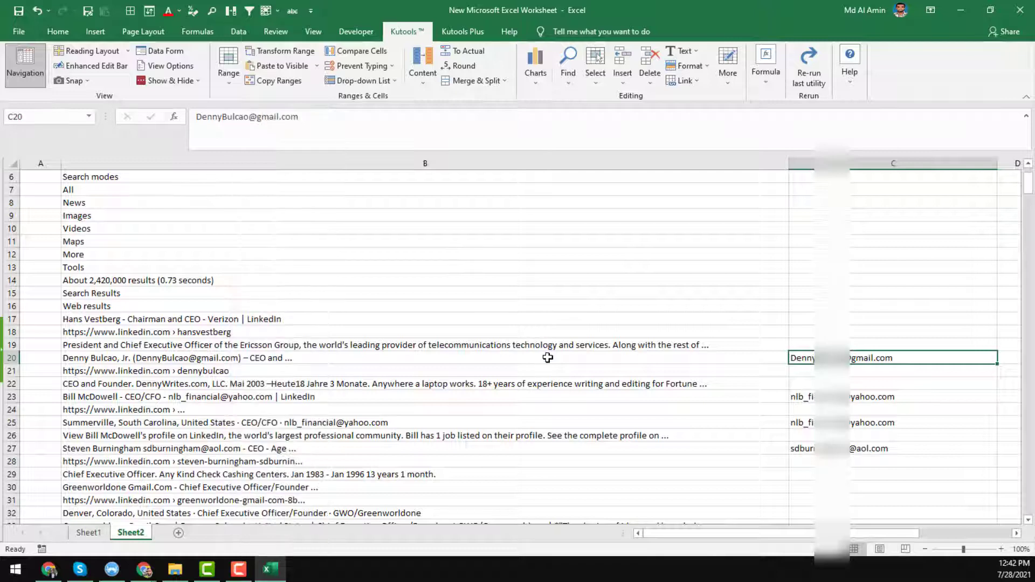
{"action": "left_click", "coordinate": [509, 350]}
{"action": "scroll", "coordinate": [811, 301], "scroll_direction": "down", "scroll_amount": 3}
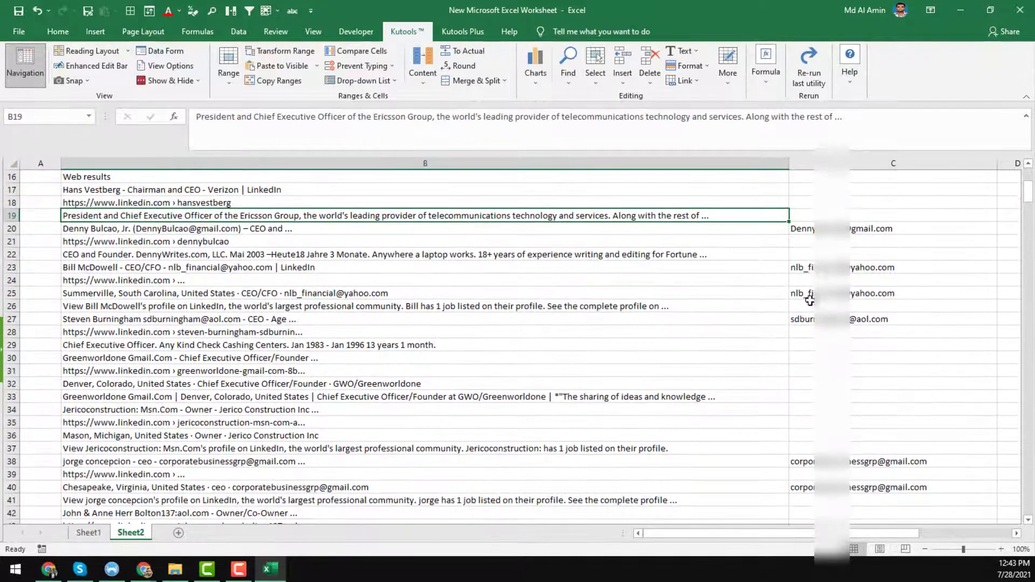
{"action": "left_click", "coordinate": [872, 229]}
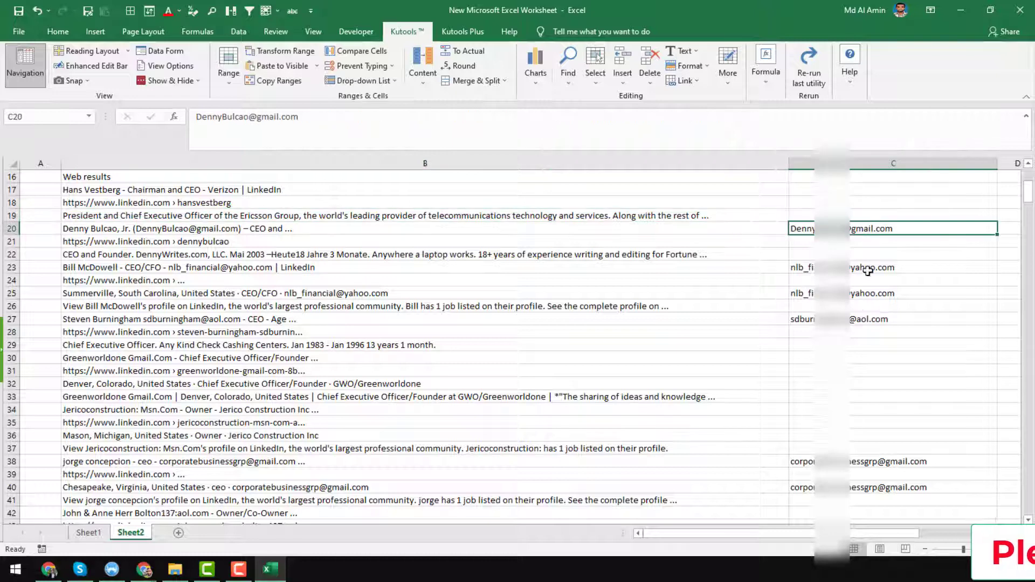
{"action": "left_click", "coordinate": [909, 163]}
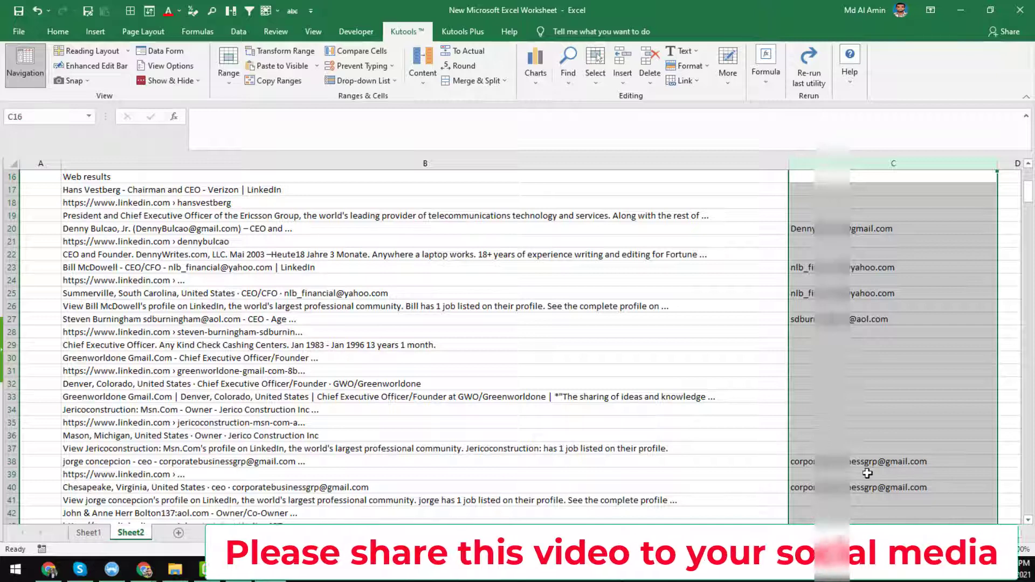
{"action": "left_click", "coordinate": [871, 447]}
{"action": "left_click", "coordinate": [871, 294]}
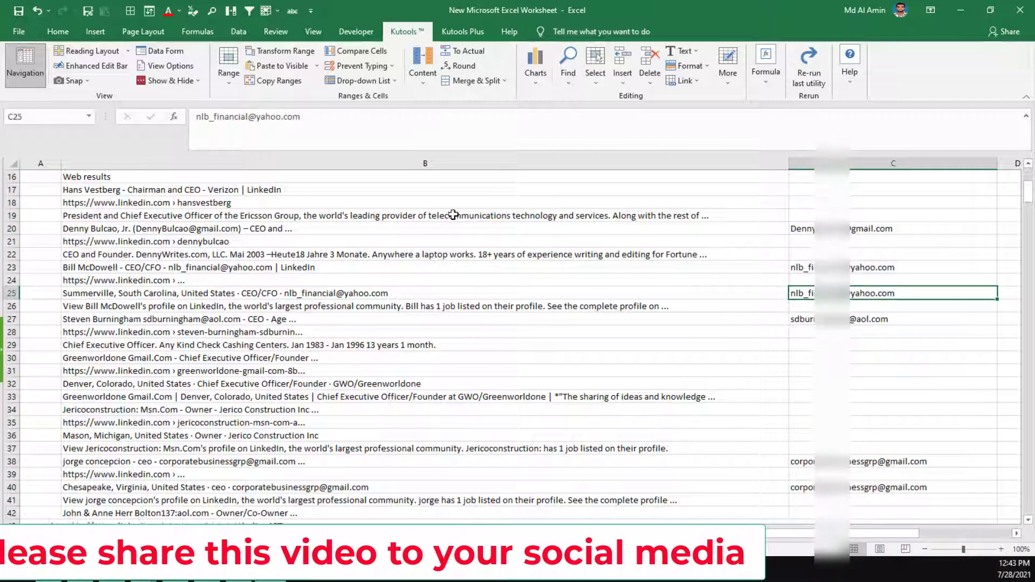
{"action": "left_click", "coordinate": [458, 161]}
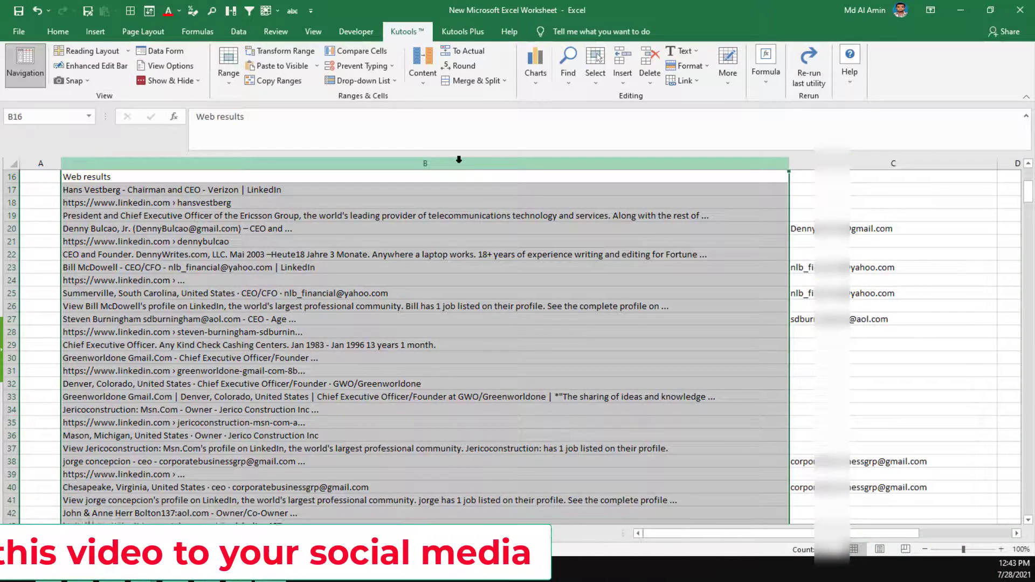
Clear and narrow column B, then add the header 'Email' in C16.
{"action": "key", "text": "Delete"}
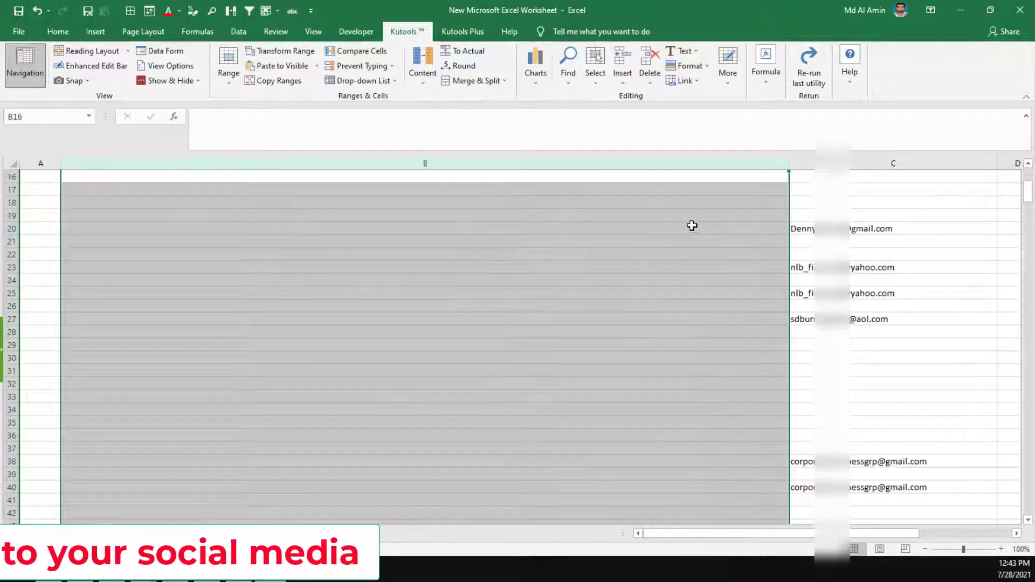
{"action": "left_click_drag", "start_coordinate": [788, 160], "coordinate": [270, 213]}
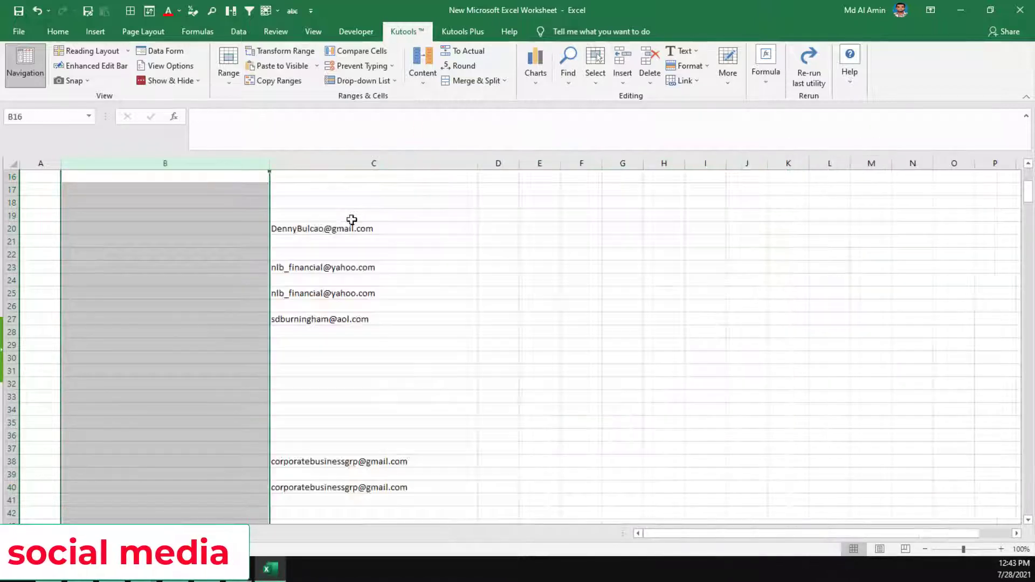
{"action": "left_click", "coordinate": [359, 232]}
{"action": "left_click", "coordinate": [360, 178]}
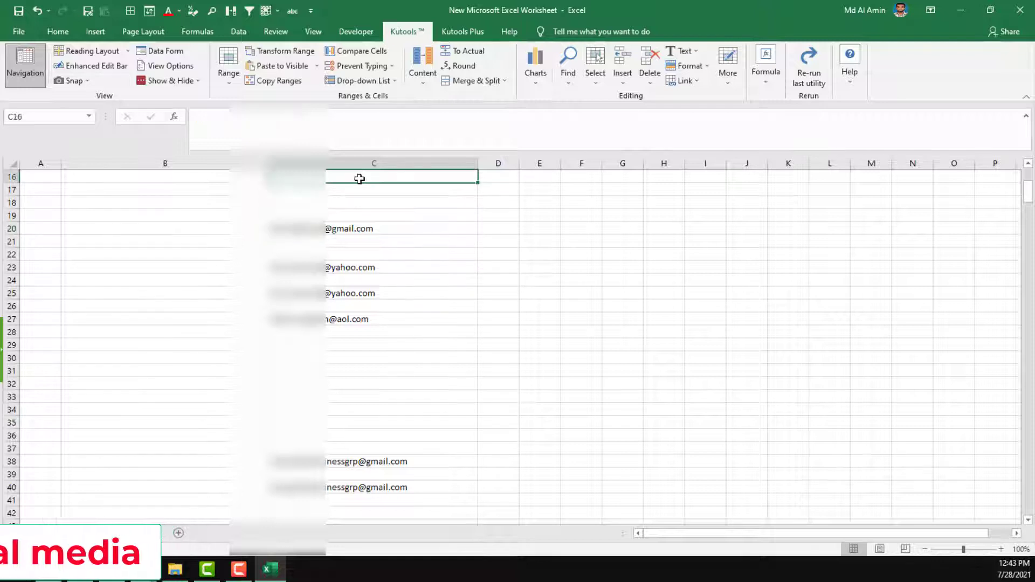
{"action": "type", "text": "Email"}
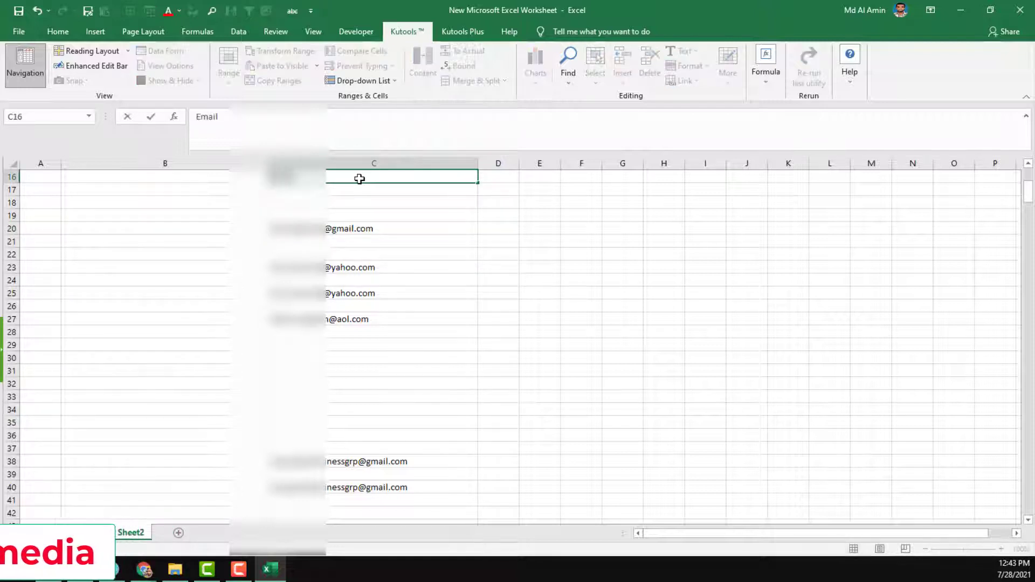
{"action": "key", "text": "Return"}
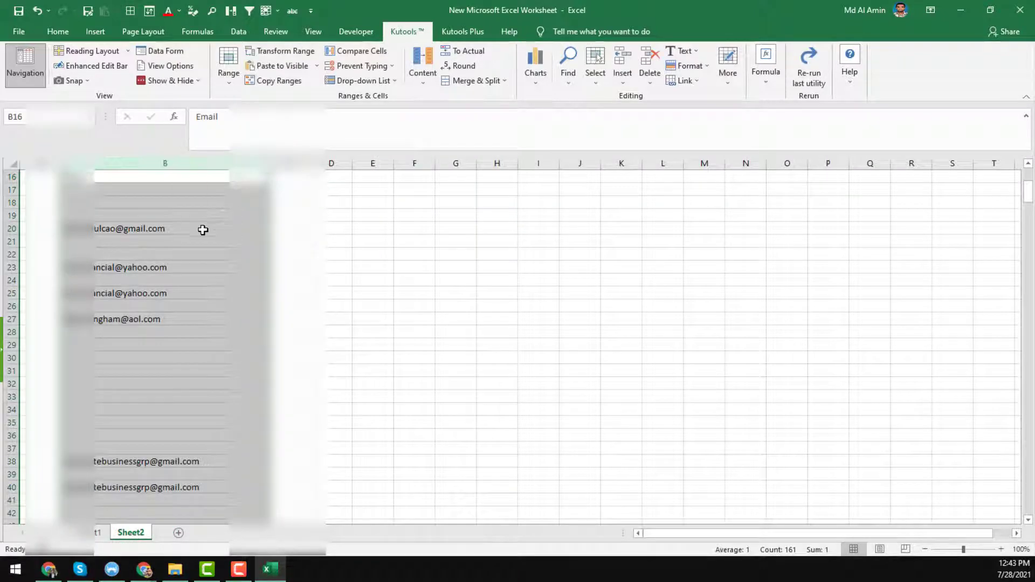
Delete the empty column so the emails shift into column B.
{"action": "left_click", "coordinate": [211, 228]}
{"action": "left_click", "coordinate": [13, 163]}
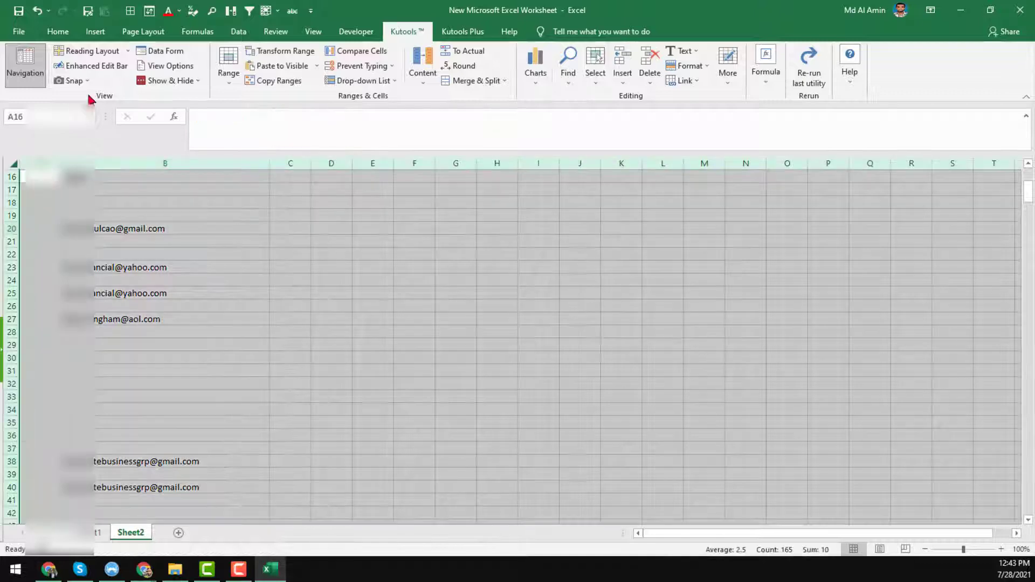
{"action": "left_click", "coordinate": [204, 233]}
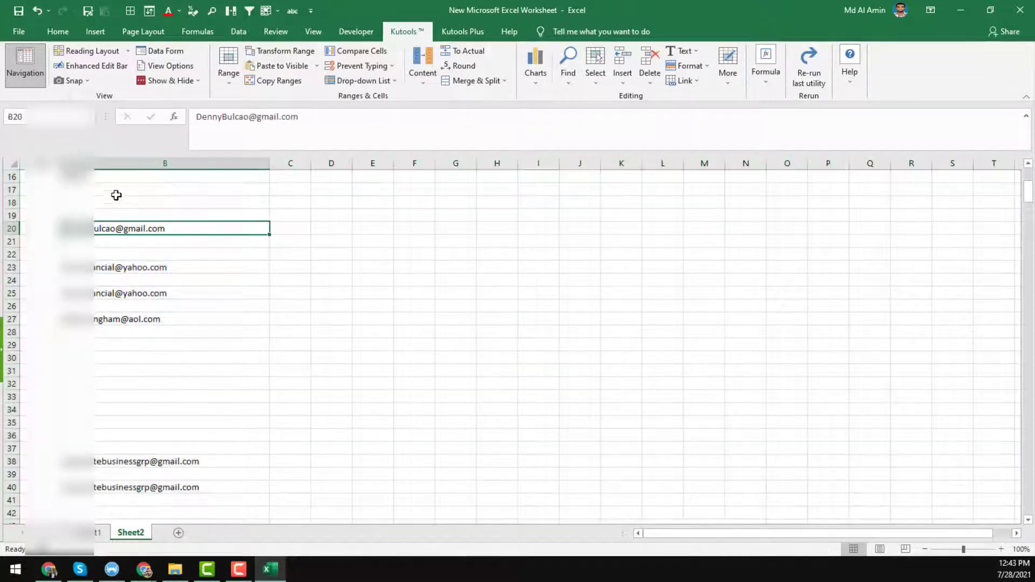
{"action": "left_click", "coordinate": [160, 163]}
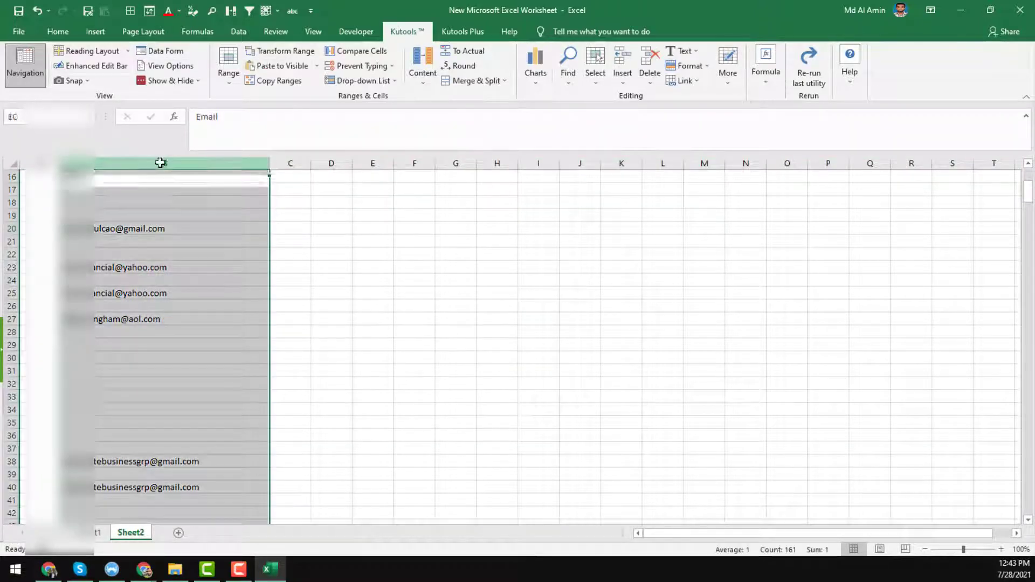
Delete the sheet's 257 blank rows with Kutools Delete Blank Rows.
{"action": "left_click", "coordinate": [18, 164]}
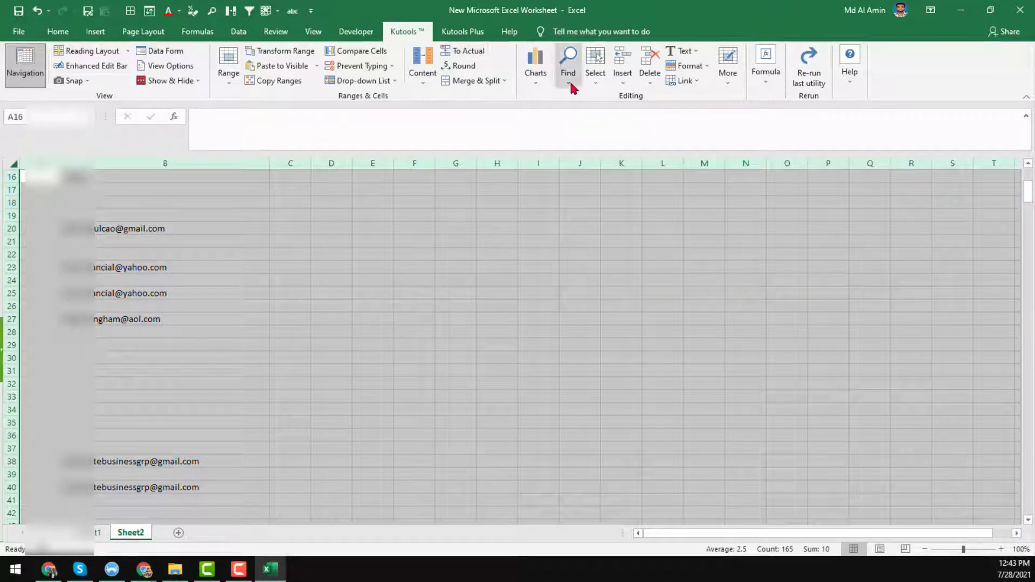
{"action": "left_click", "coordinate": [651, 81]}
{"action": "left_click", "coordinate": [705, 101]}
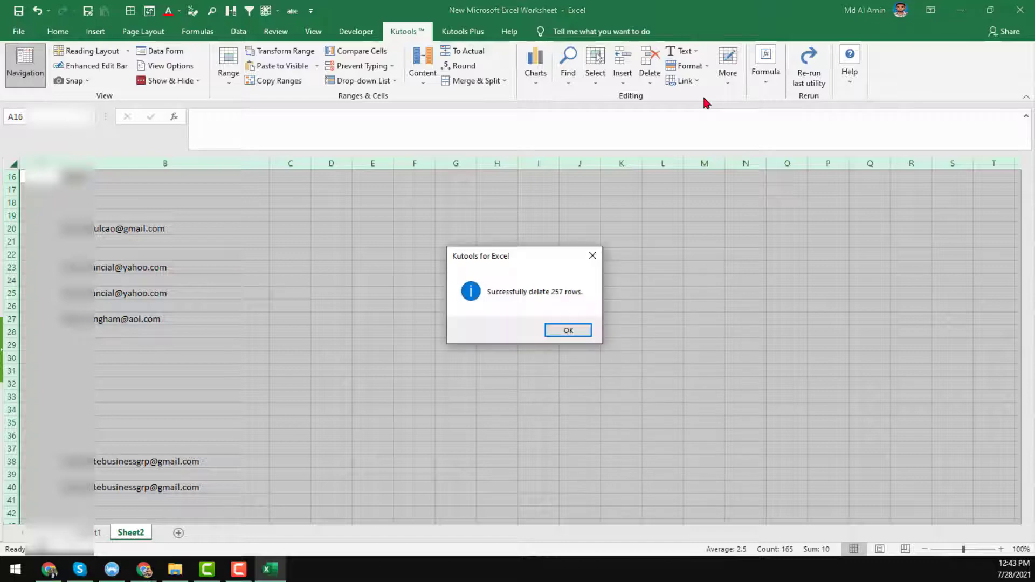
Dismiss the rows-deleted message and go to the top of the deduplicated email list in column B.
{"action": "left_click", "coordinate": [569, 331]}
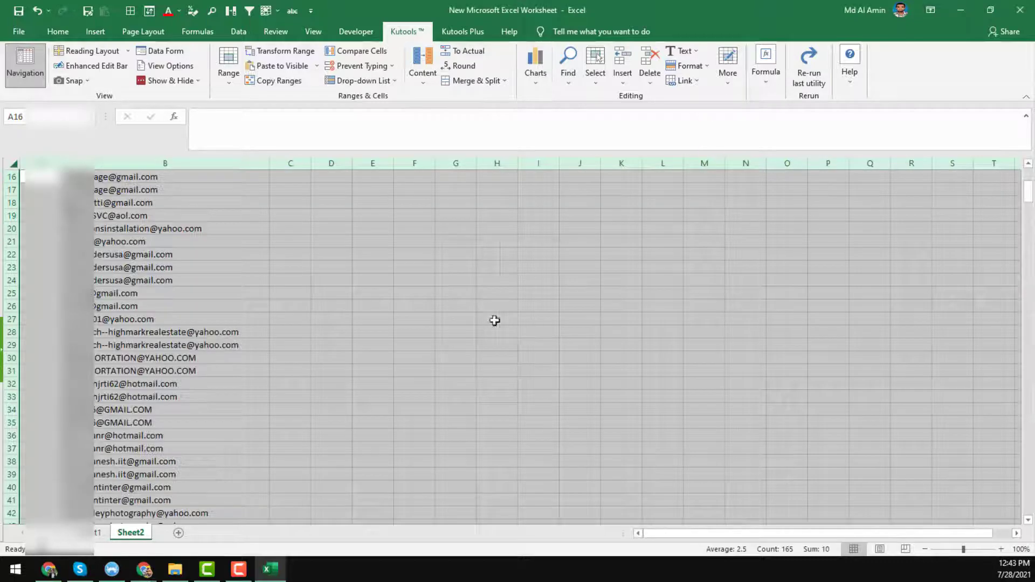
{"action": "left_click", "coordinate": [191, 234]}
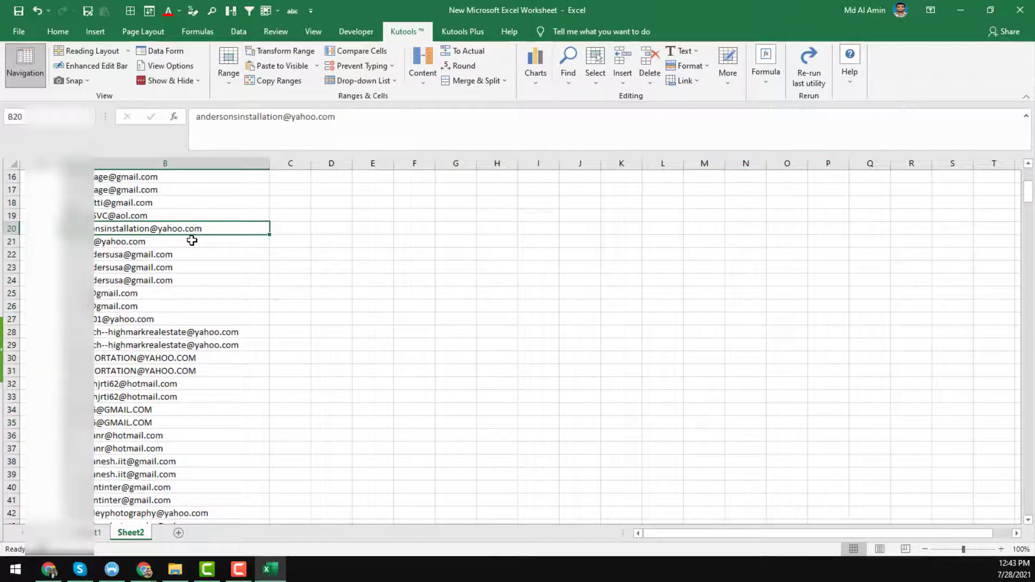
{"action": "key", "text": "ctrl+Home"}
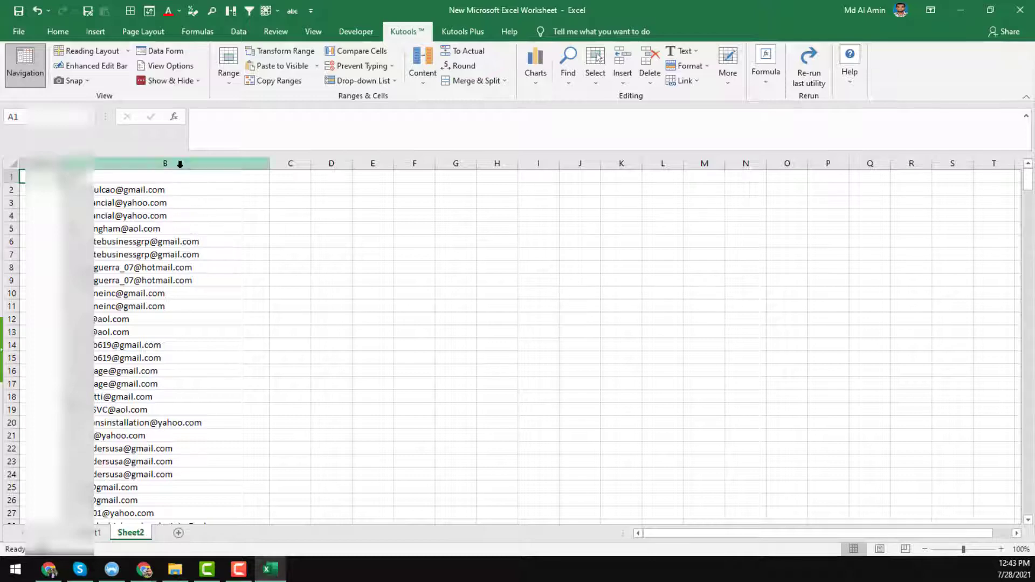
{"action": "left_click", "coordinate": [177, 163]}
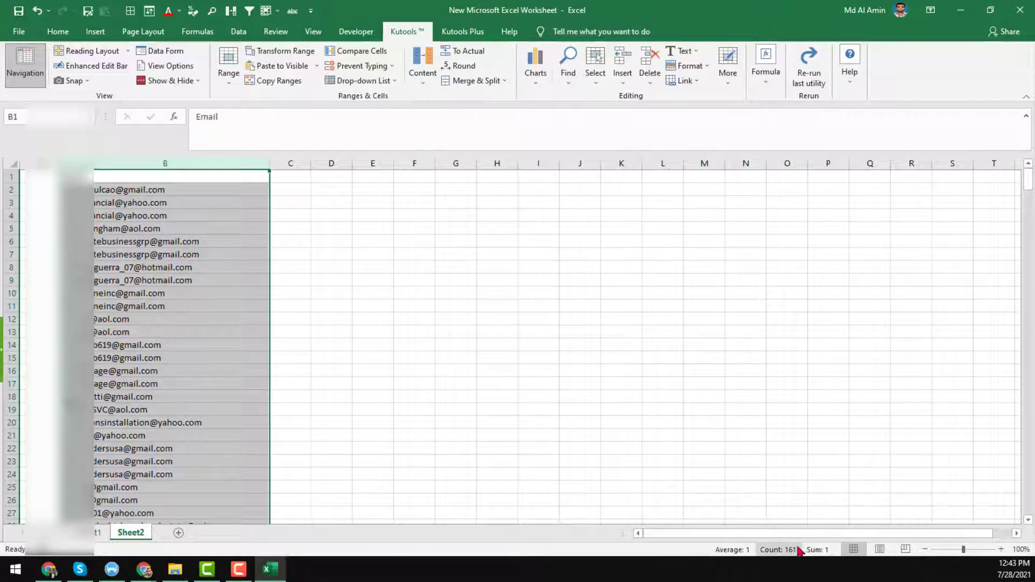
{"action": "left_click", "coordinate": [142, 420]}
Scroll through the email list to check entries, return to the top, and minimize Excel.
{"action": "scroll", "coordinate": [204, 267], "scroll_direction": "down", "scroll_amount": 17}
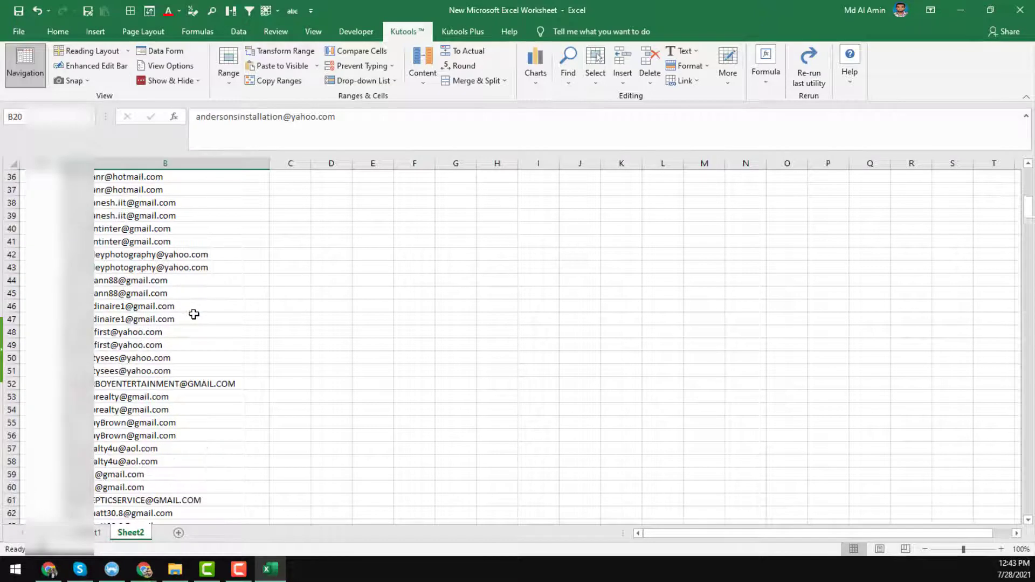
{"action": "scroll", "coordinate": [194, 317], "scroll_direction": "down", "scroll_amount": 15}
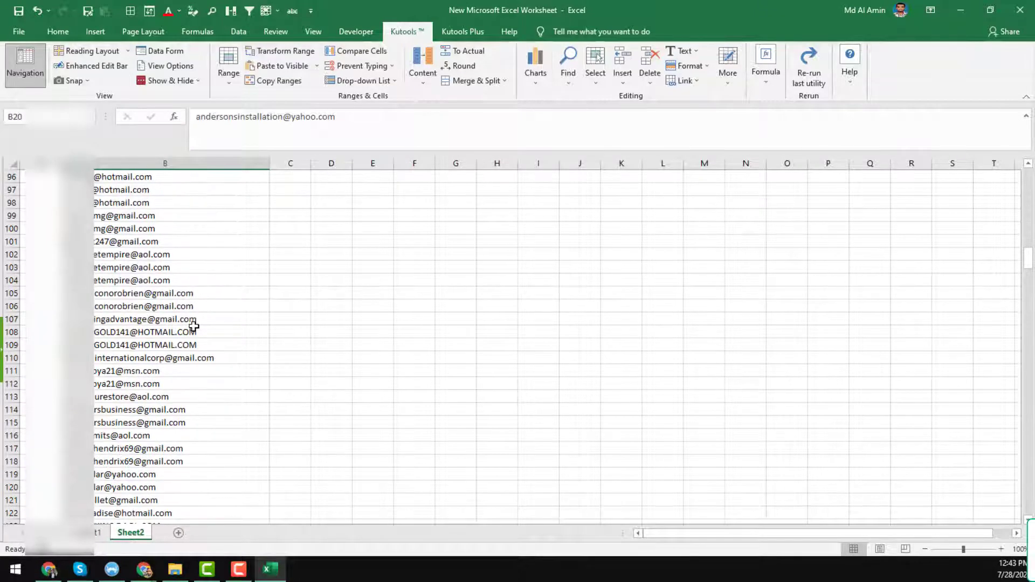
{"action": "scroll", "coordinate": [194, 326], "scroll_direction": "down", "scroll_amount": 10}
{"action": "scroll", "coordinate": [194, 327], "scroll_direction": "up", "scroll_amount": 5}
{"action": "left_click", "coordinate": [196, 328]}
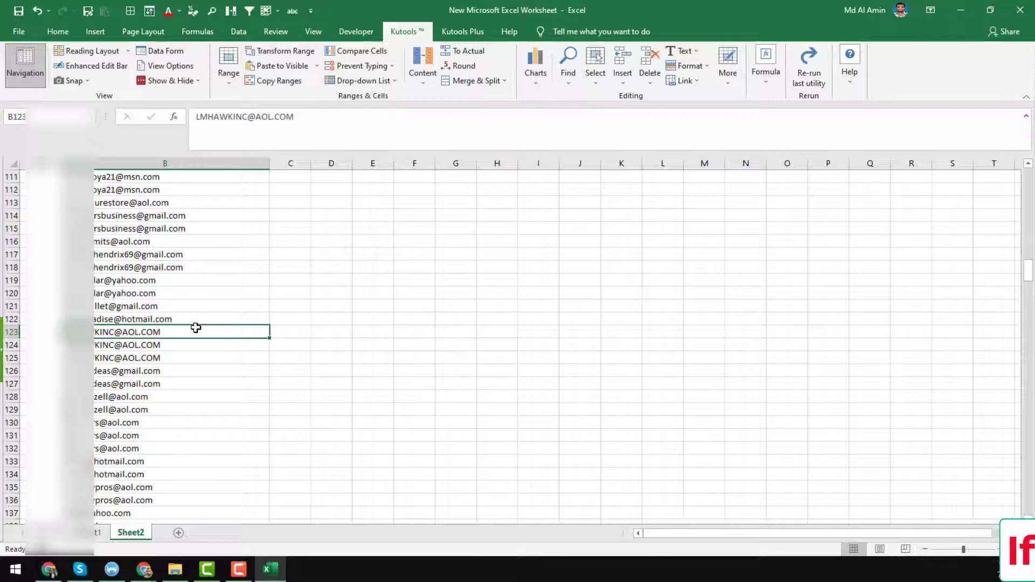
{"action": "key", "text": "ctrl+Home"}
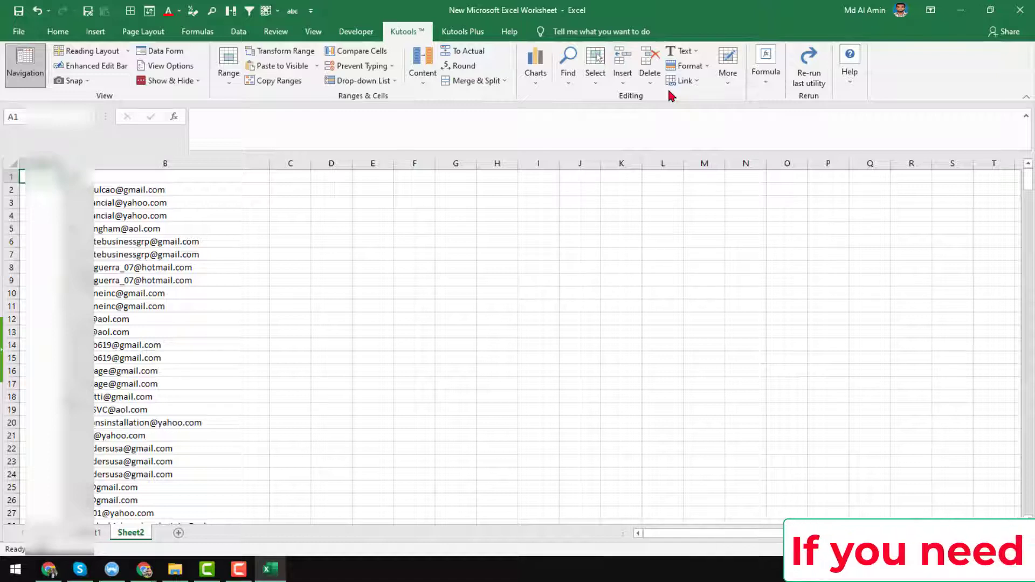
{"action": "left_click", "coordinate": [208, 199]}
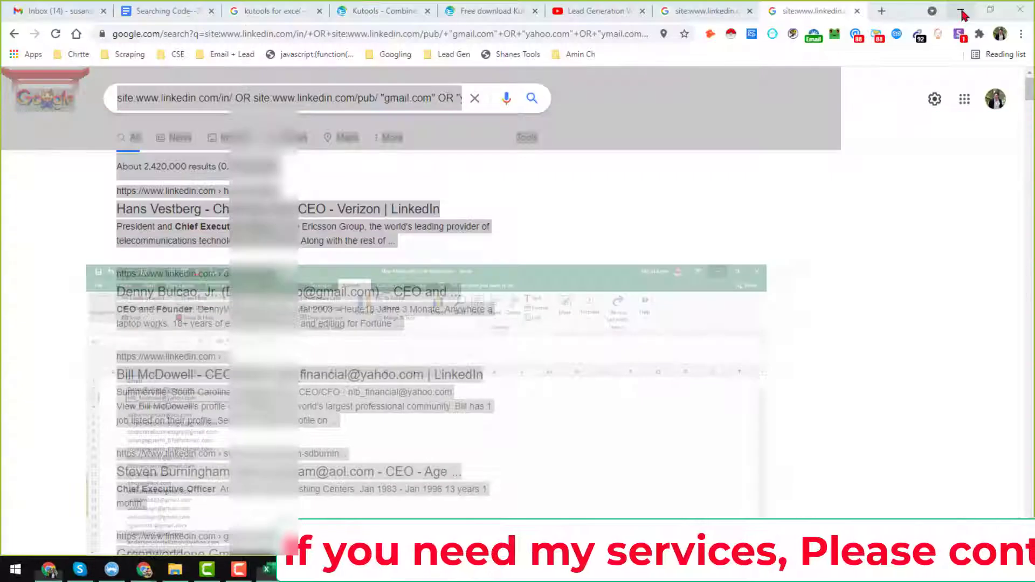
{"action": "left_click", "coordinate": [960, 11]}
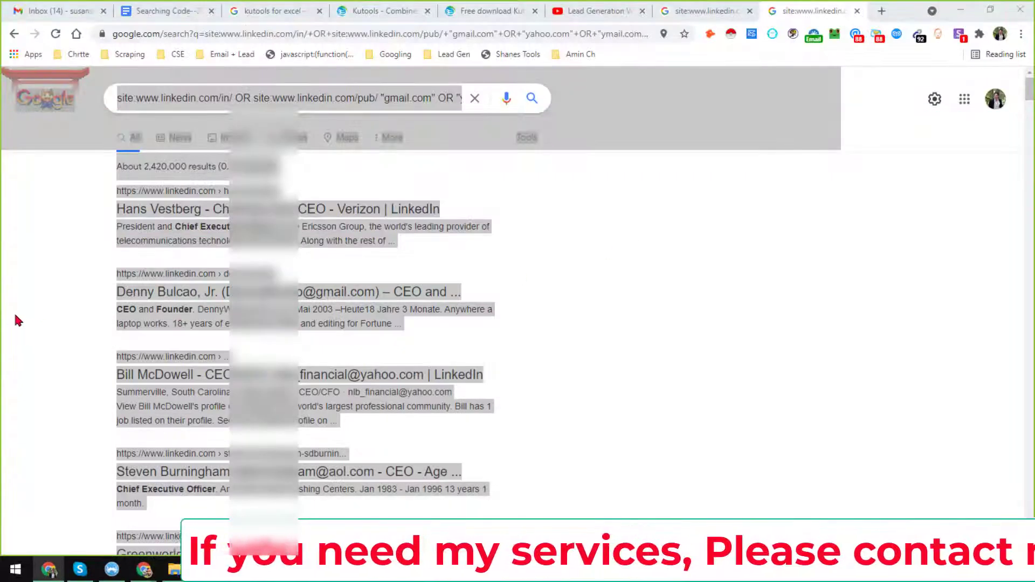
Go to the ExtendOffice Kutools for Excel 25.00 download page after a brief stop at the search-query document.
{"action": "left_click", "coordinate": [85, 308]}
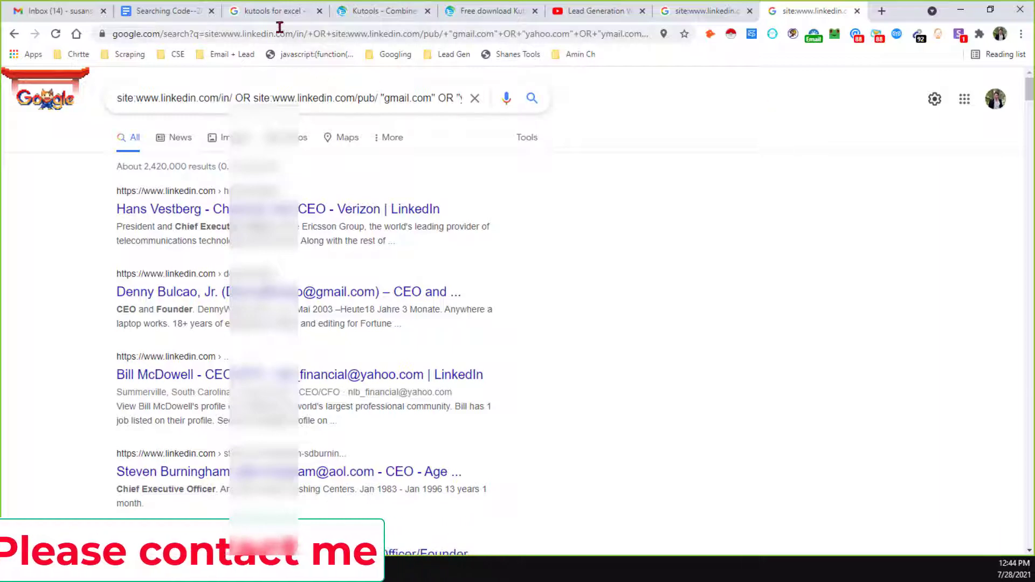
{"action": "left_click", "coordinate": [167, 10]}
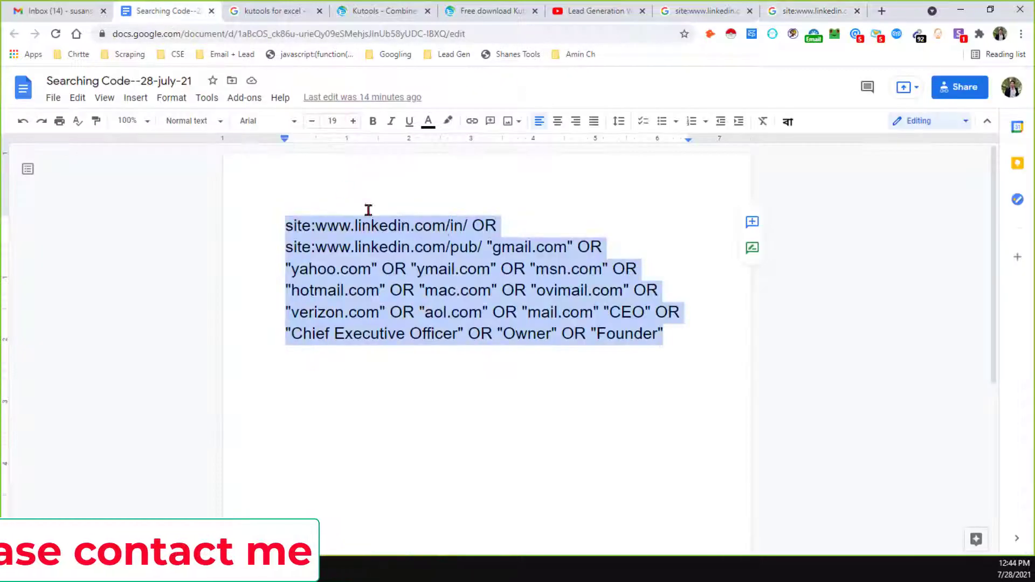
{"action": "left_click", "coordinate": [485, 11]}
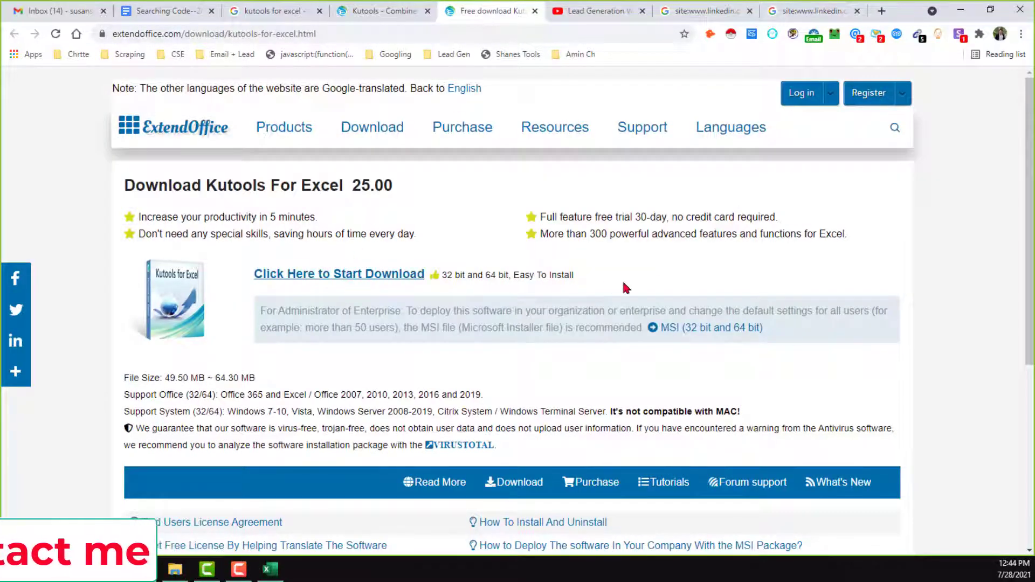